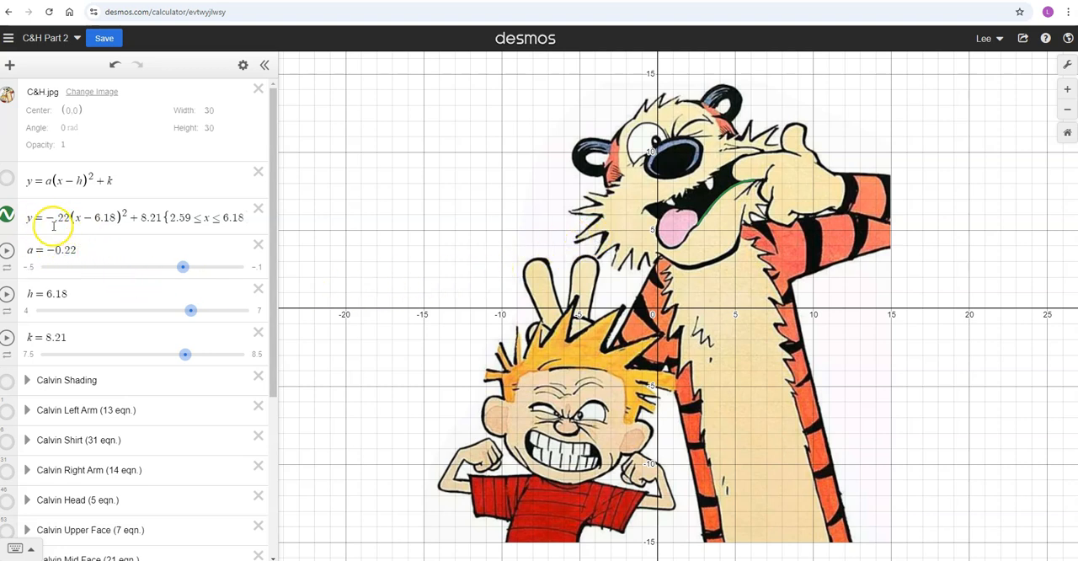
- Show the general parabola y = a(x−h)²+k, placing it below the hidden restricted parabola equation
{"action": "left_click", "coordinate": [10, 181]}
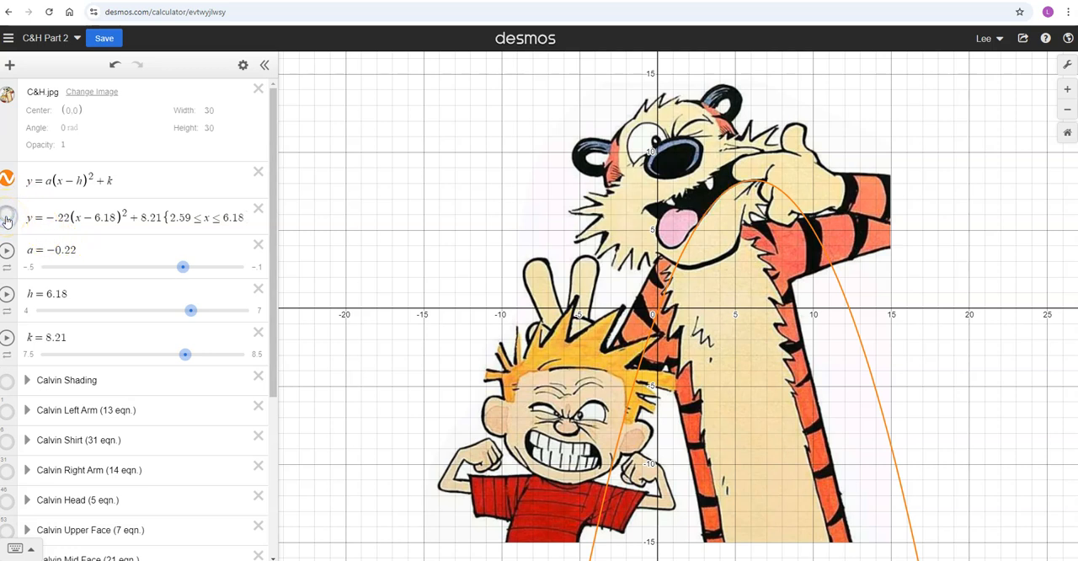
{"action": "left_click_drag", "start_coordinate": [8, 193], "coordinate": [10, 217]}
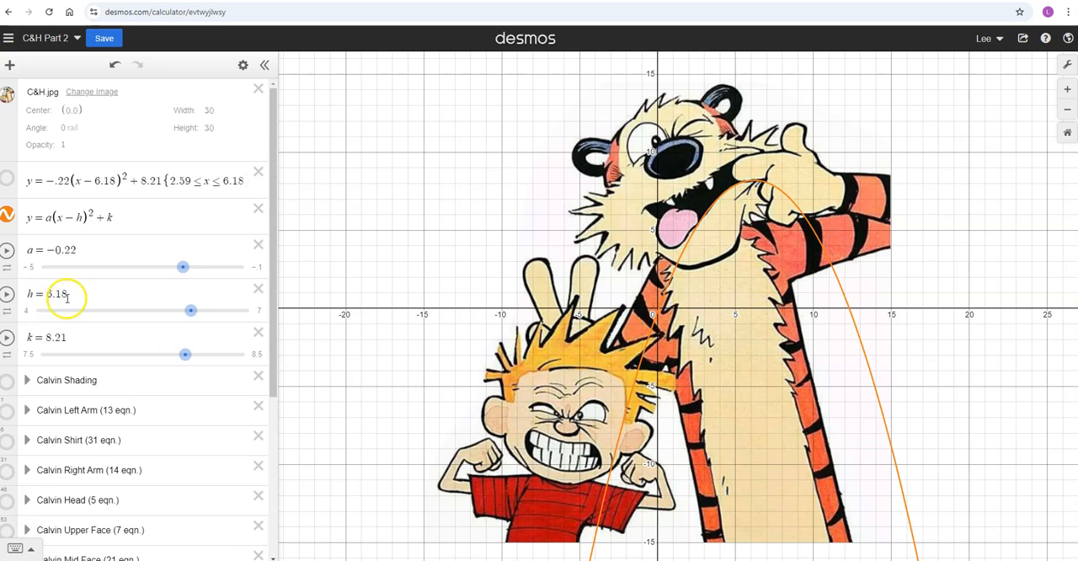
- Add the vertex point (h,k) as a new expression below the k slider
{"action": "left_click", "coordinate": [97, 340]}
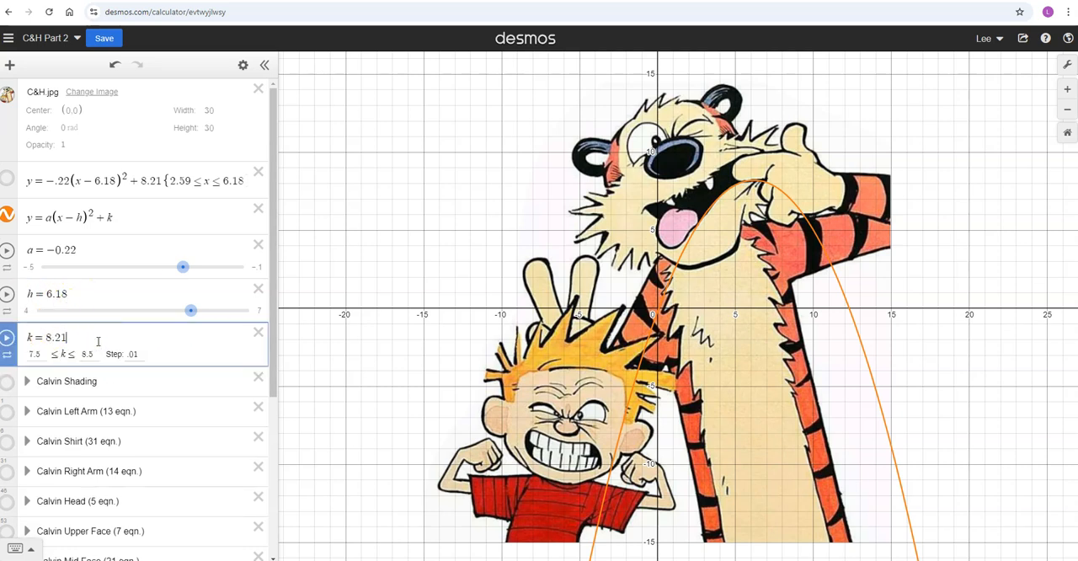
{"action": "key", "text": "Return"}
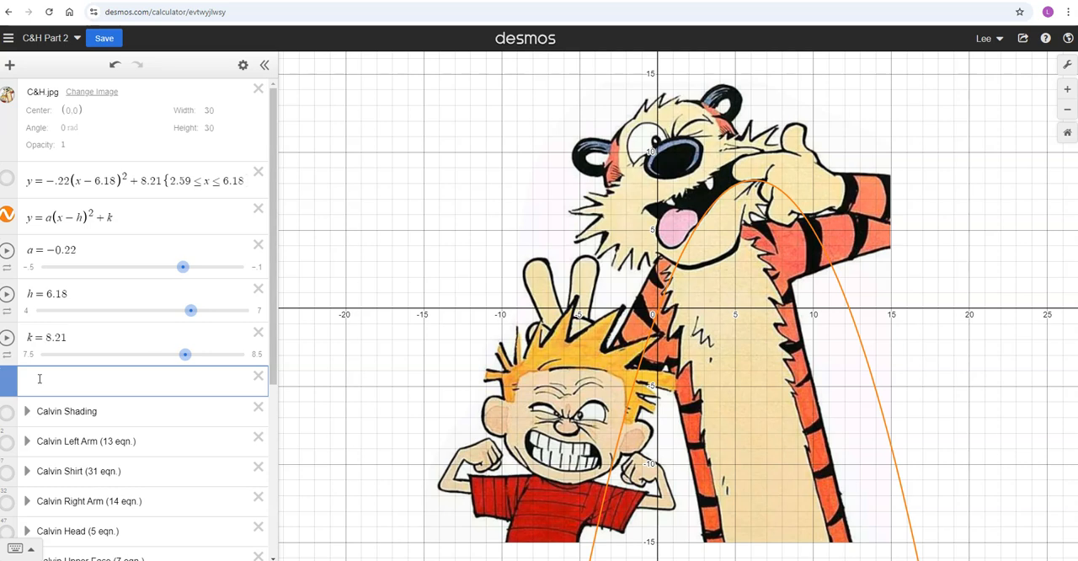
{"action": "type", "text": "(h,k"}
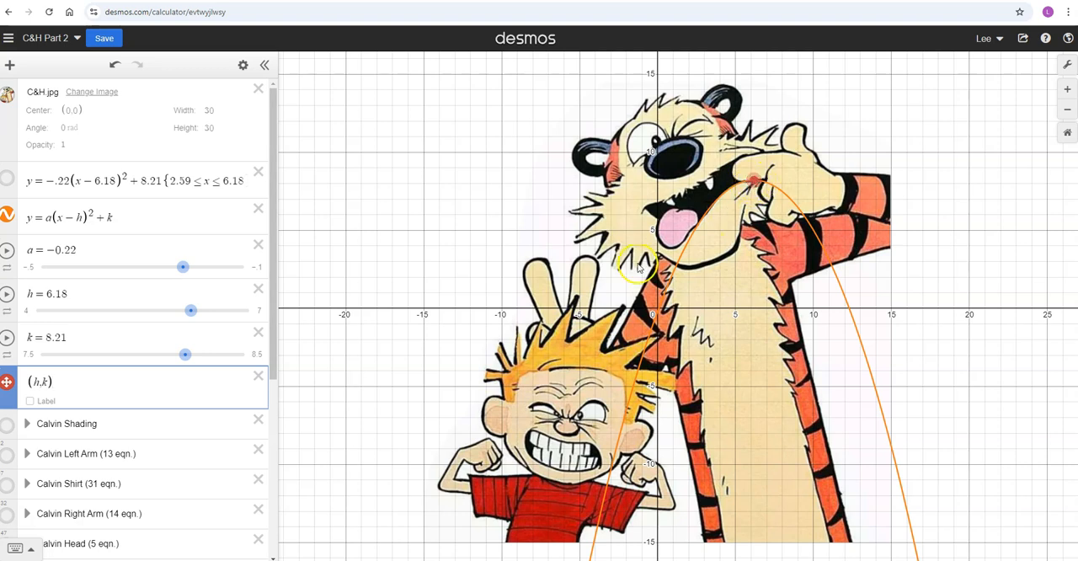
{"action": "left_click", "coordinate": [29, 404]}
- Make the (h,k) point purple and enlarge it
{"action": "left_click", "coordinate": [241, 66]}
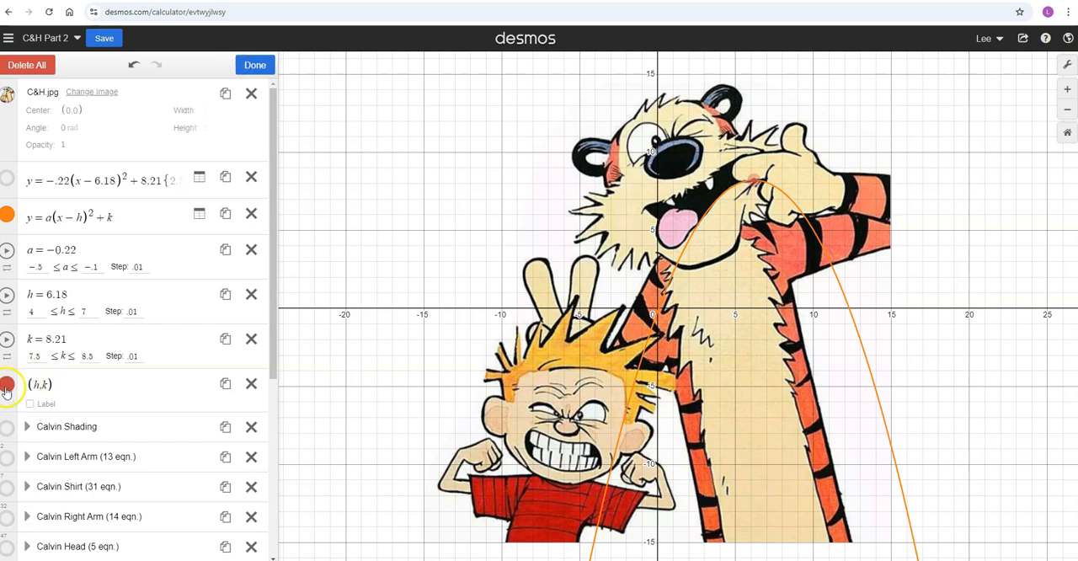
{"action": "left_click", "coordinate": [7, 383]}
{"action": "left_click", "coordinate": [94, 459]}
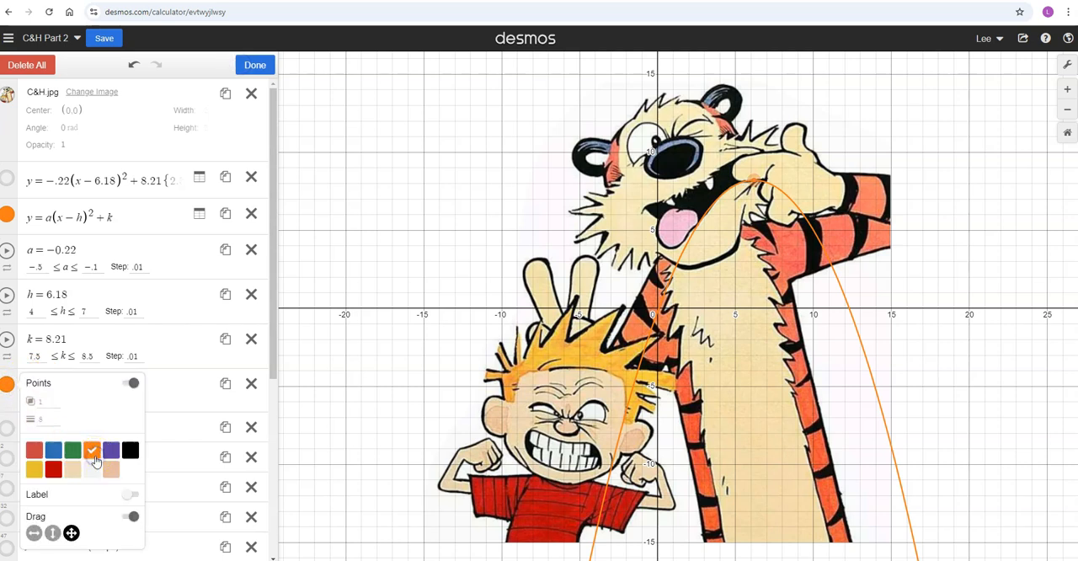
{"action": "left_click", "coordinate": [110, 452]}
{"action": "left_click", "coordinate": [42, 421]}
{"action": "type", "text": "20"}
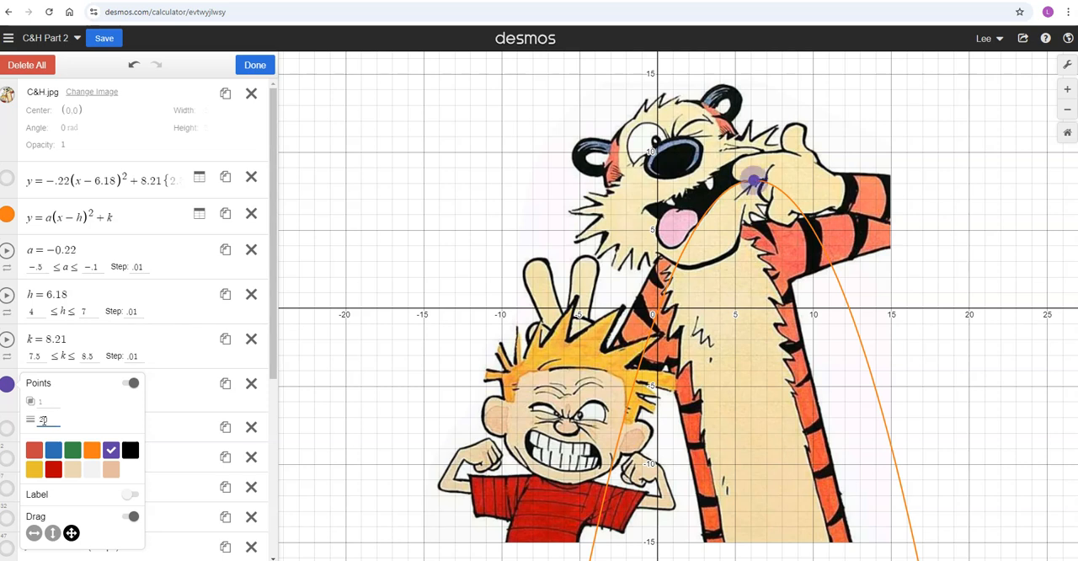
{"action": "key", "text": "BackSpace"}
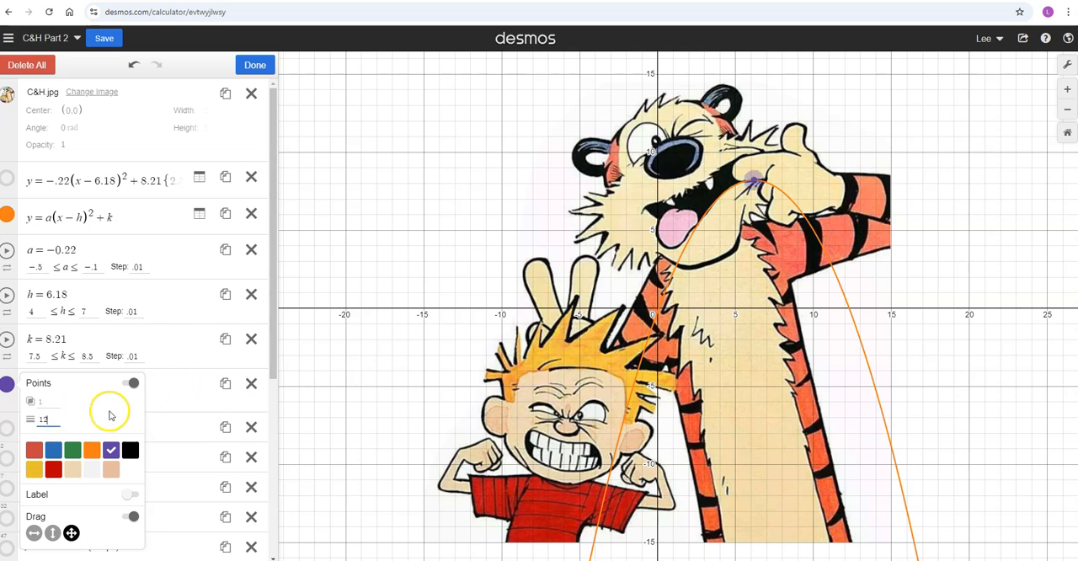
- Try moving the vertex point lower along the tiger's mouth, and set the h slider's range from −10 to 10
{"action": "left_click_drag", "start_coordinate": [754, 187], "coordinate": [728, 245]}
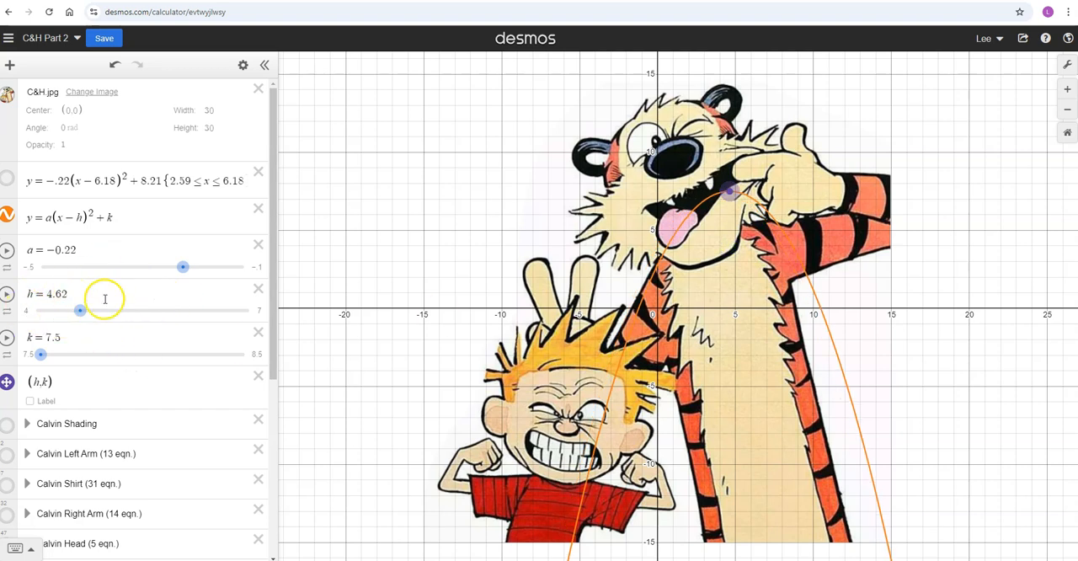
{"action": "left_click", "coordinate": [30, 310]}
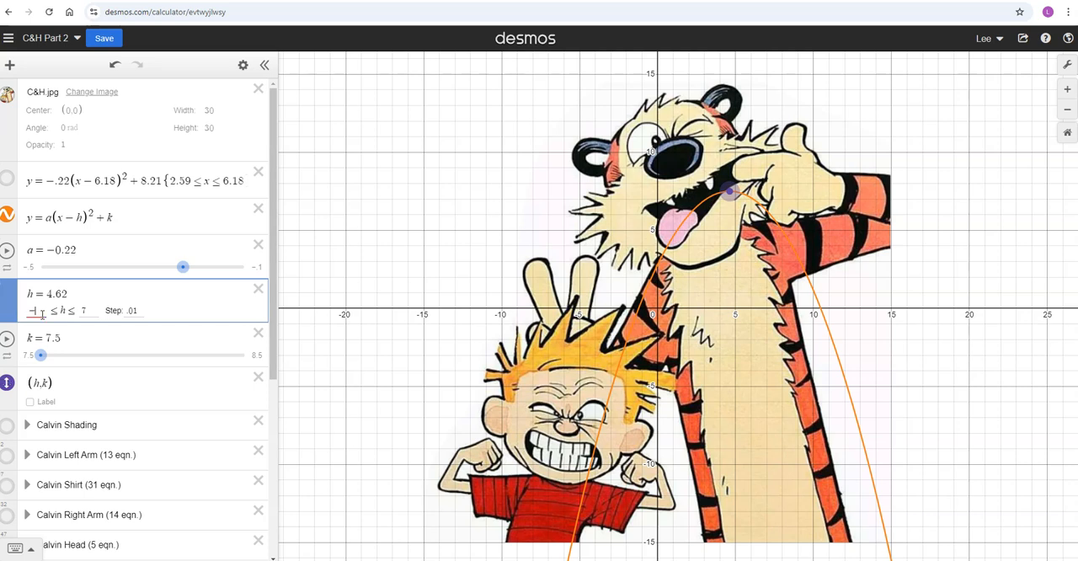
{"action": "type", "text": "-10"}
{"action": "left_click", "coordinate": [99, 311]}
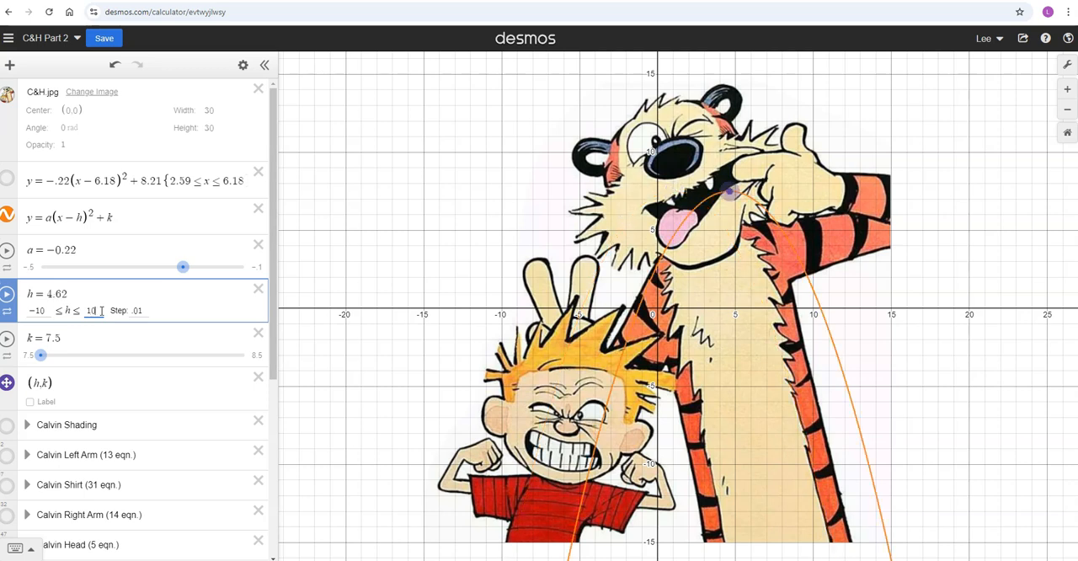
{"action": "type", "text": "10"}
- Set the k slider's range from −10 to 10
{"action": "left_click", "coordinate": [30, 355]}
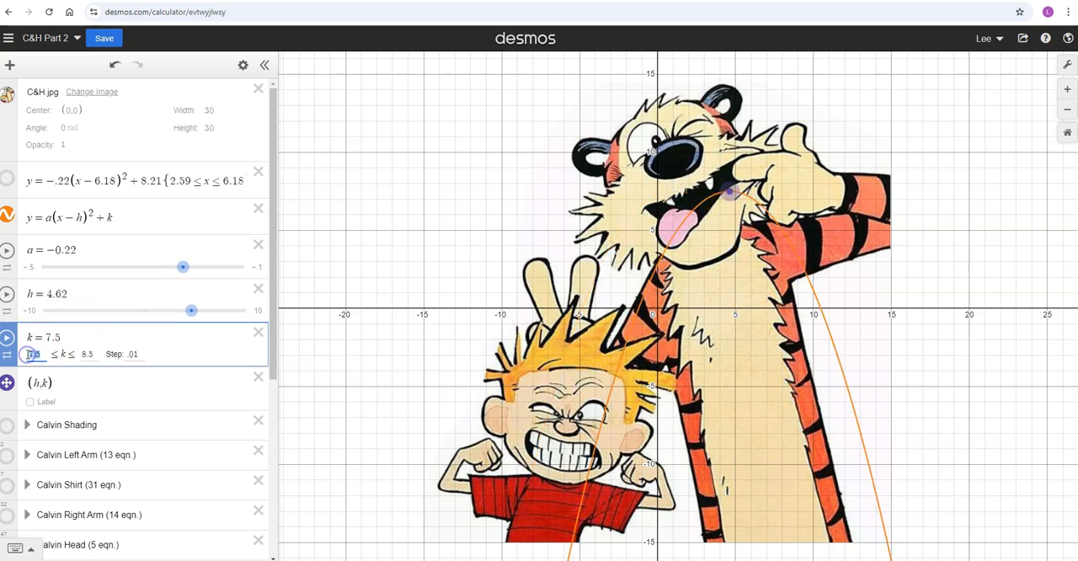
{"action": "type", "text": "-10"}
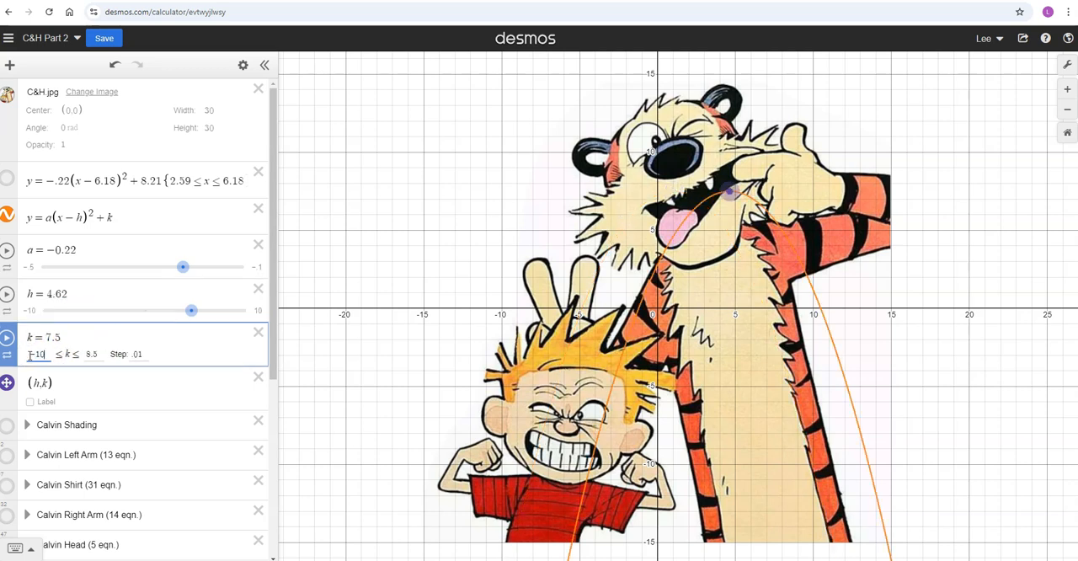
{"action": "left_click", "coordinate": [89, 353]}
{"action": "type", "text": "10"}
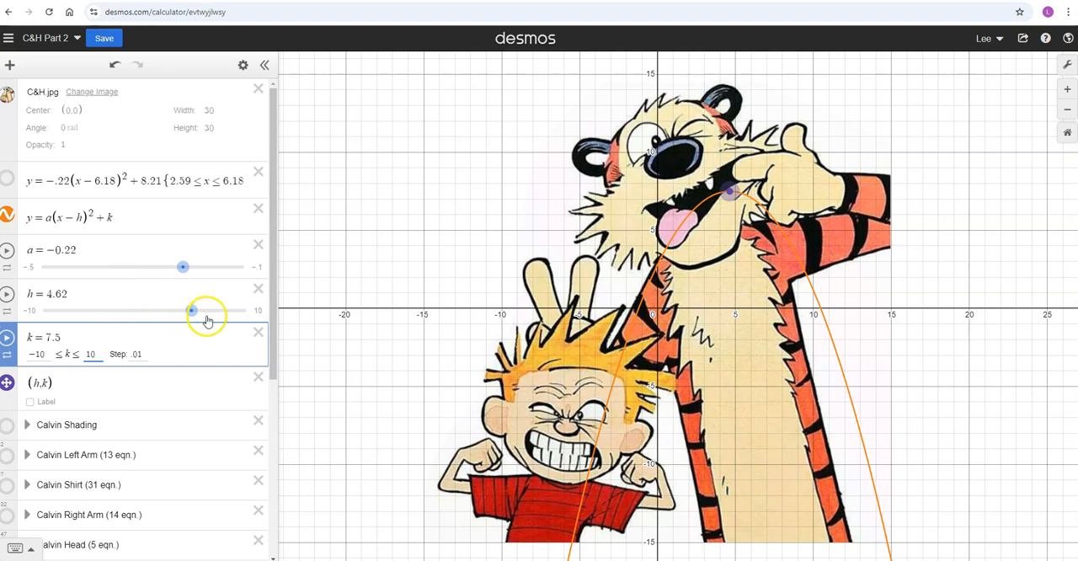
{"action": "key", "text": "Return"}
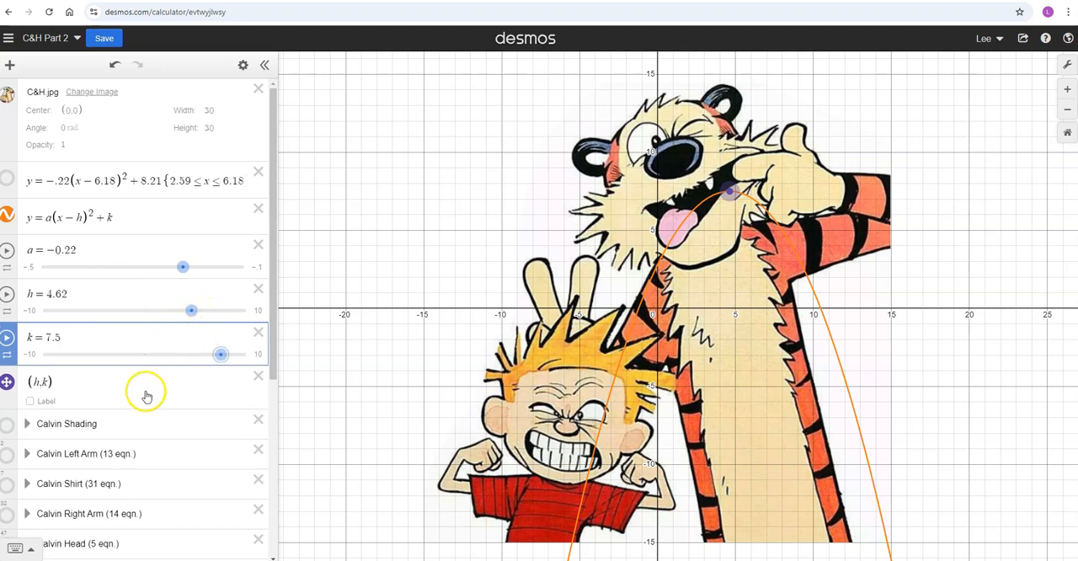
- Move the parabola's vertex point down to about (−2.23, −0.47), near the boy's hair
{"action": "left_click_drag", "start_coordinate": [730, 192], "coordinate": [669, 334]}
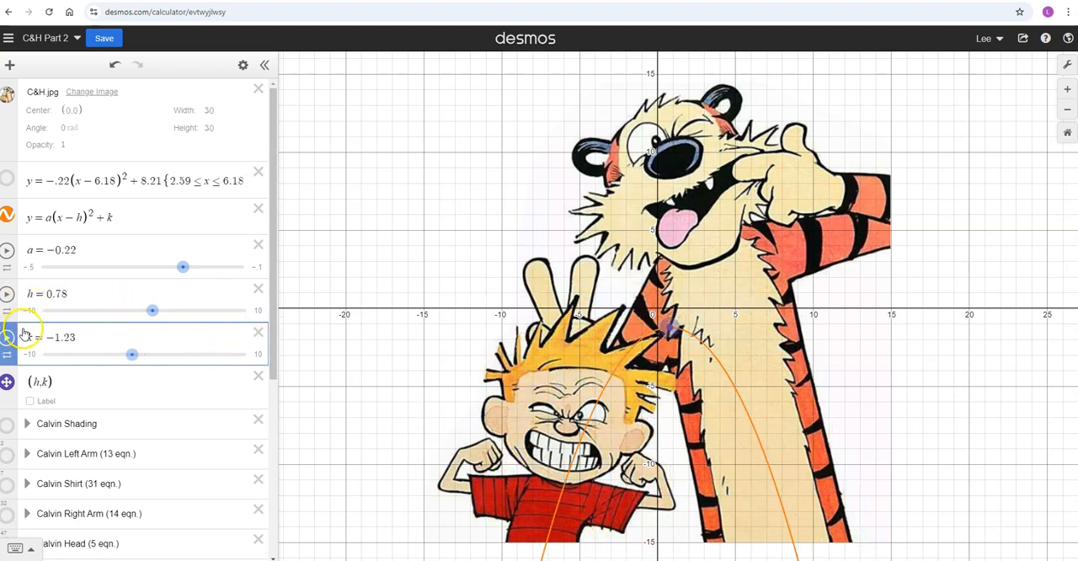
{"action": "left_click_drag", "start_coordinate": [670, 323], "coordinate": [623, 315]}
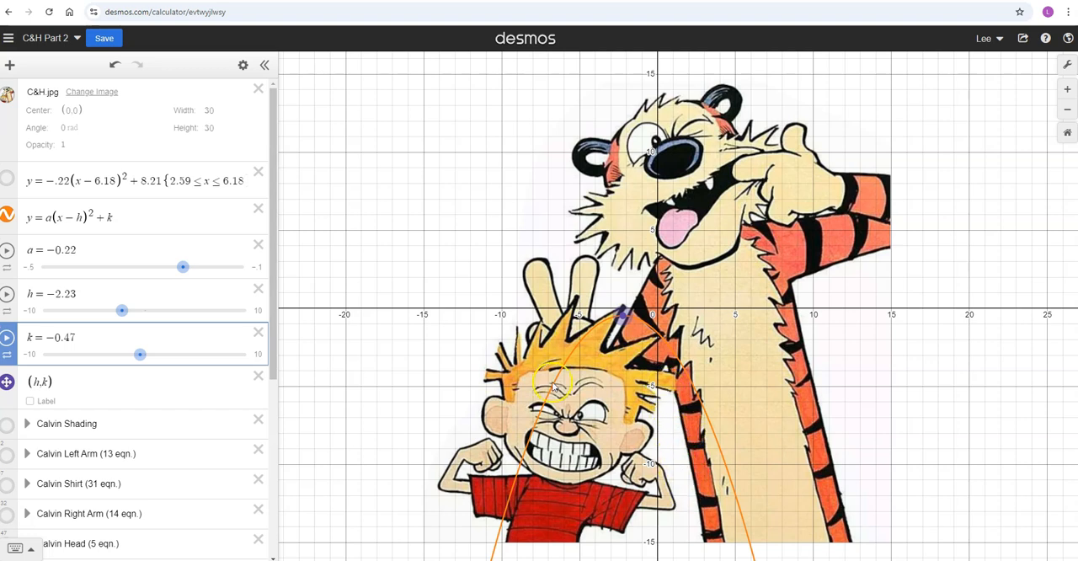
- Set the general parabola's line thickness to 4
{"action": "left_click", "coordinate": [243, 65]}
{"action": "left_click", "coordinate": [7, 218]}
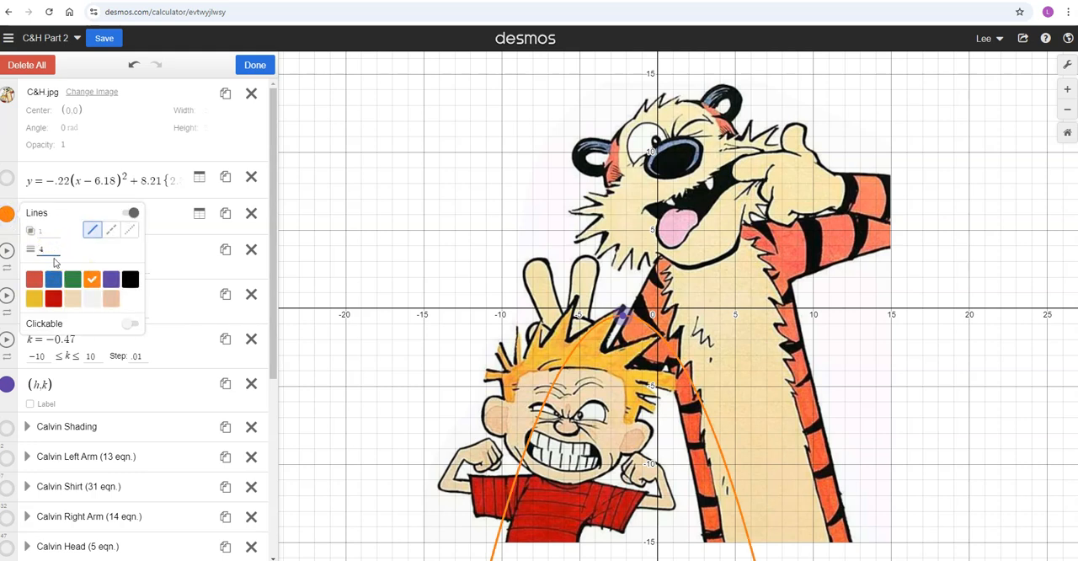
{"action": "left_click", "coordinate": [263, 67]}
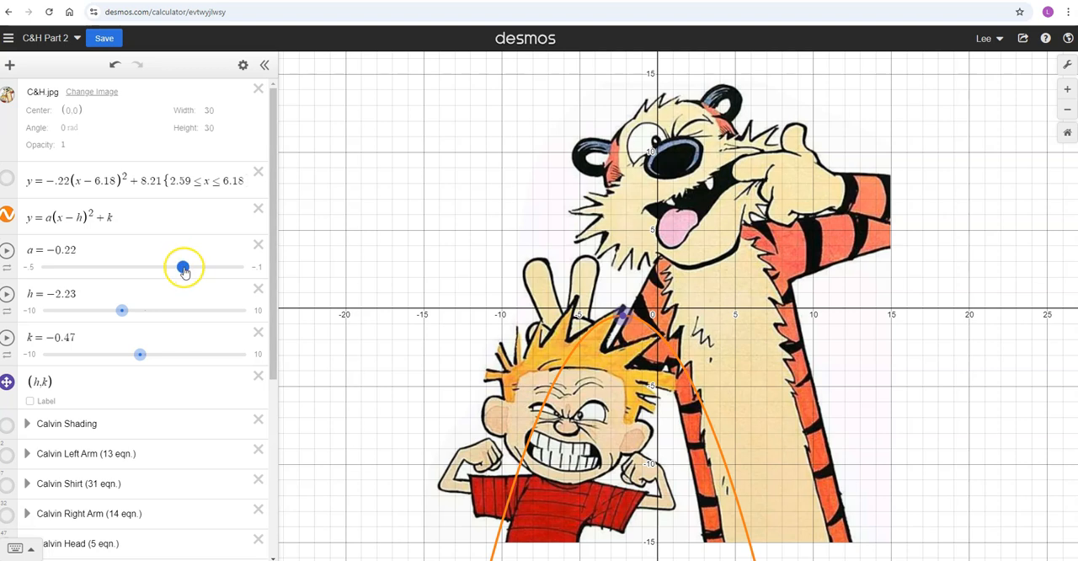
- Narrow the parabola to a = −0.5 and move its vertex to about (−1.76, −0.8)
{"action": "left_click_drag", "start_coordinate": [185, 271], "coordinate": [125, 262]}
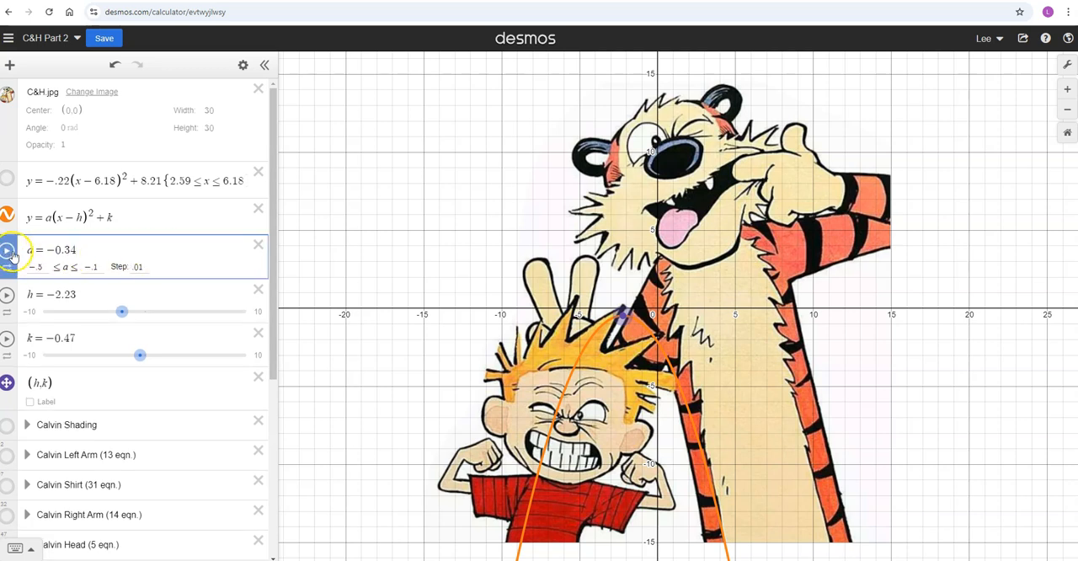
{"action": "key", "text": "Return"}
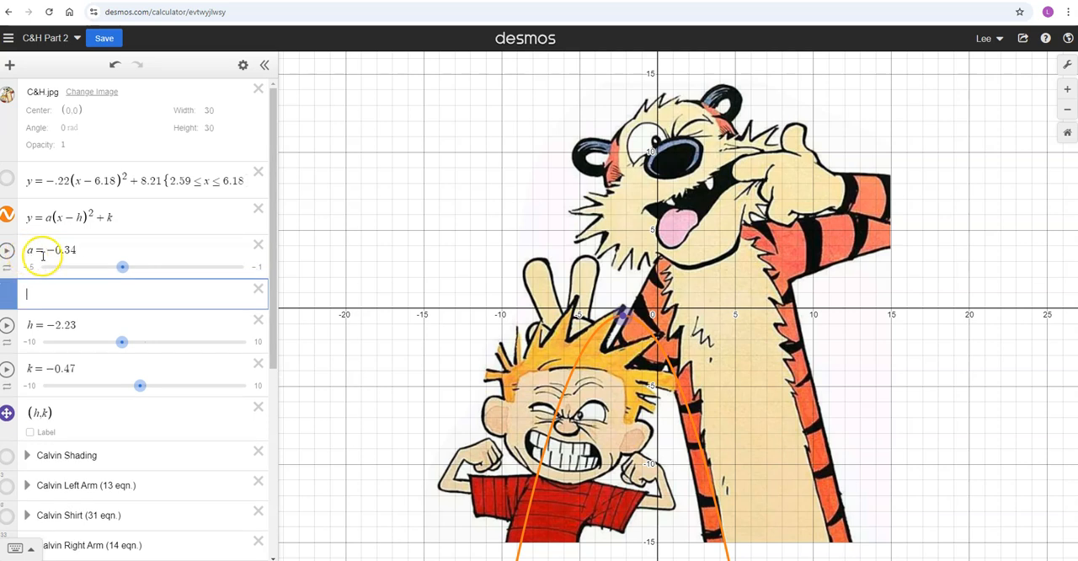
{"action": "left_click_drag", "start_coordinate": [123, 271], "coordinate": [29, 264]}
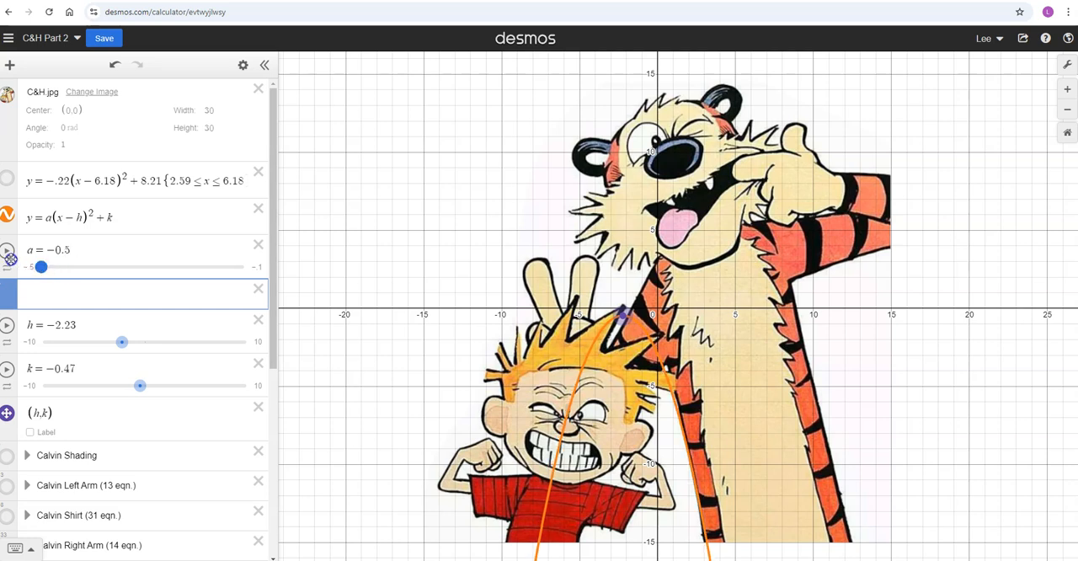
{"action": "left_click_drag", "start_coordinate": [623, 317], "coordinate": [632, 331]}
{"action": "mouse_move", "coordinate": [640, 336]}
{"action": "left_mouse_down"}
{"action": "mouse_move", "coordinate": [632, 341]}
{"action": "mouse_move", "coordinate": [621, 317]}
{"action": "mouse_move", "coordinate": [633, 321]}
{"action": "left_mouse_up"}
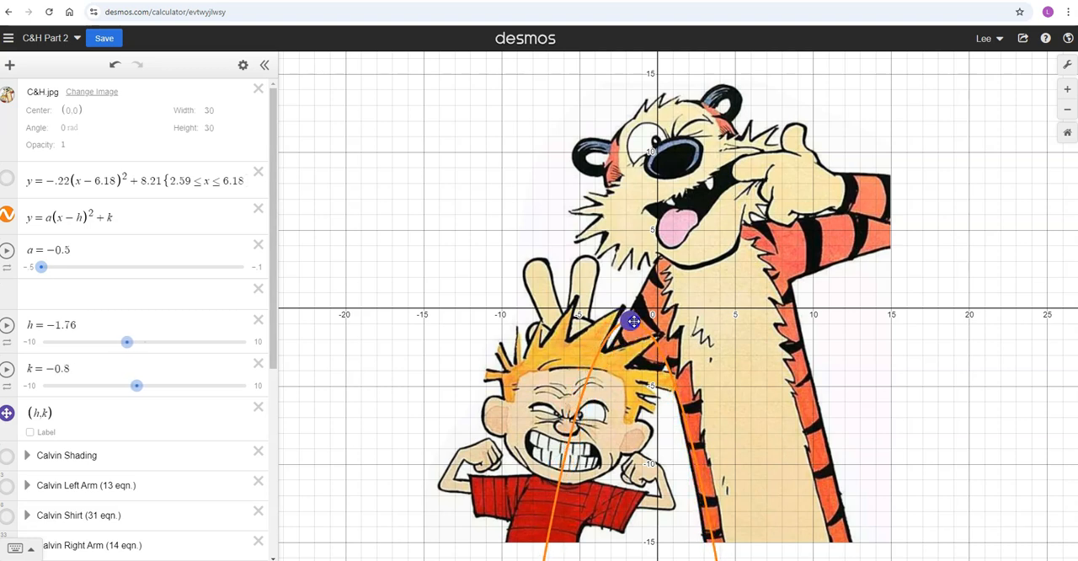
- Lower the a slider's minimum to −1 and set a to about −0.74
{"action": "left_click", "coordinate": [30, 264]}
{"action": "type", "text": "-1"}
{"action": "key", "text": "Return"}
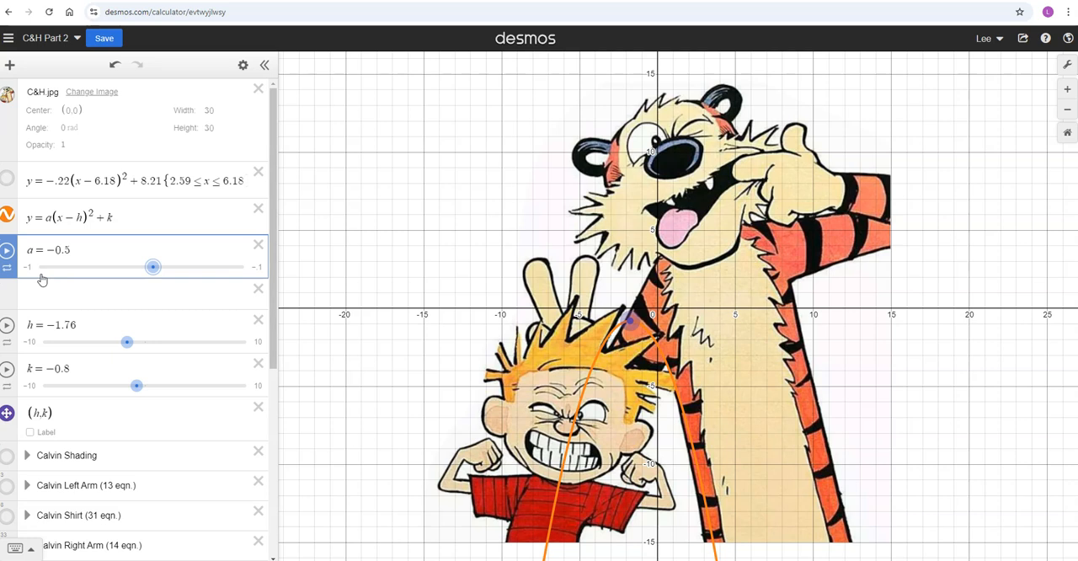
{"action": "left_click_drag", "start_coordinate": [152, 267], "coordinate": [98, 268]}
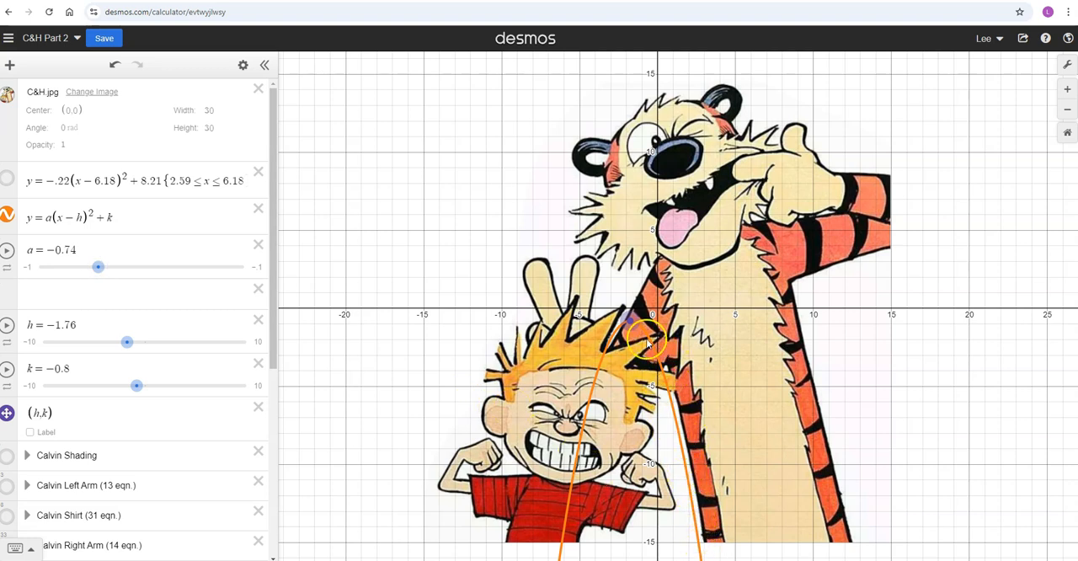
- Move the vertex to about (−1.36, −0.7) and check the curve's fit along the tiger's outer body outline
{"action": "left_click_drag", "start_coordinate": [629, 320], "coordinate": [635, 315]}
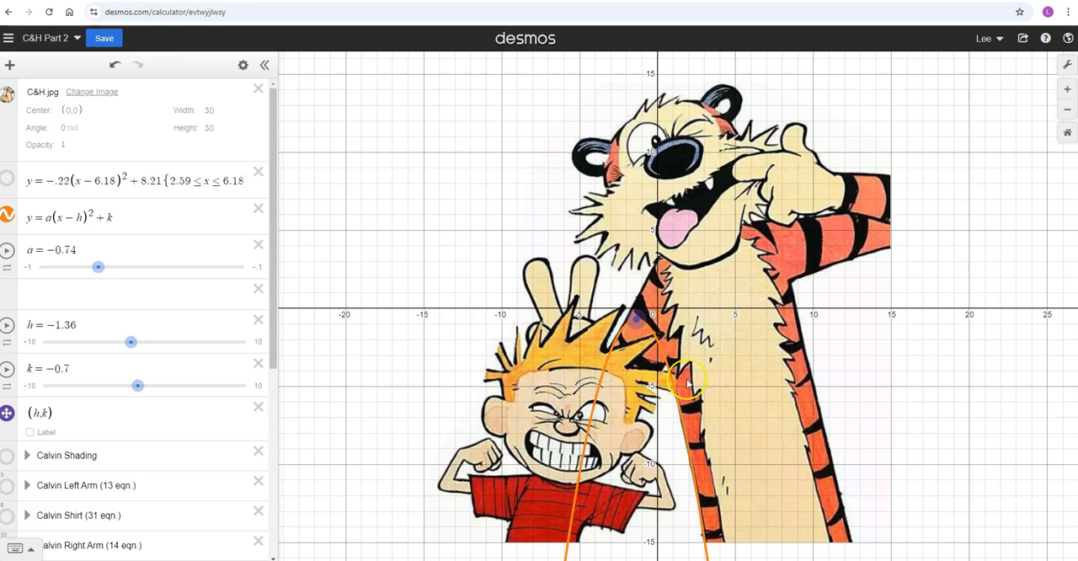
{"action": "scroll", "coordinate": [687, 384], "scroll_direction": "up", "scroll_amount": 5}
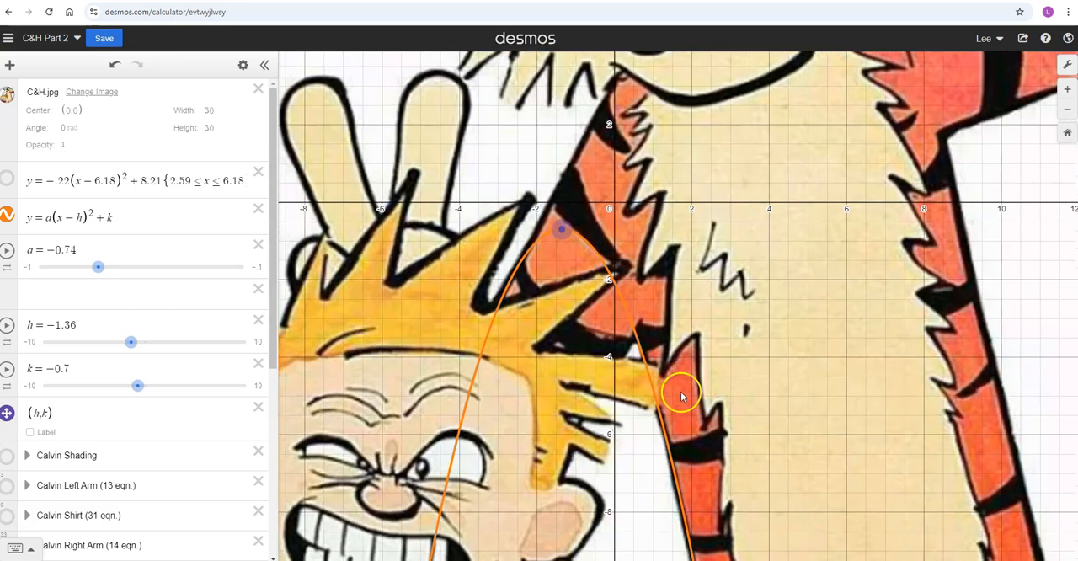
{"action": "left_click_drag", "start_coordinate": [635, 436], "coordinate": [589, 285]}
{"action": "scroll", "coordinate": [588, 284], "scroll_direction": "down", "scroll_amount": 2}
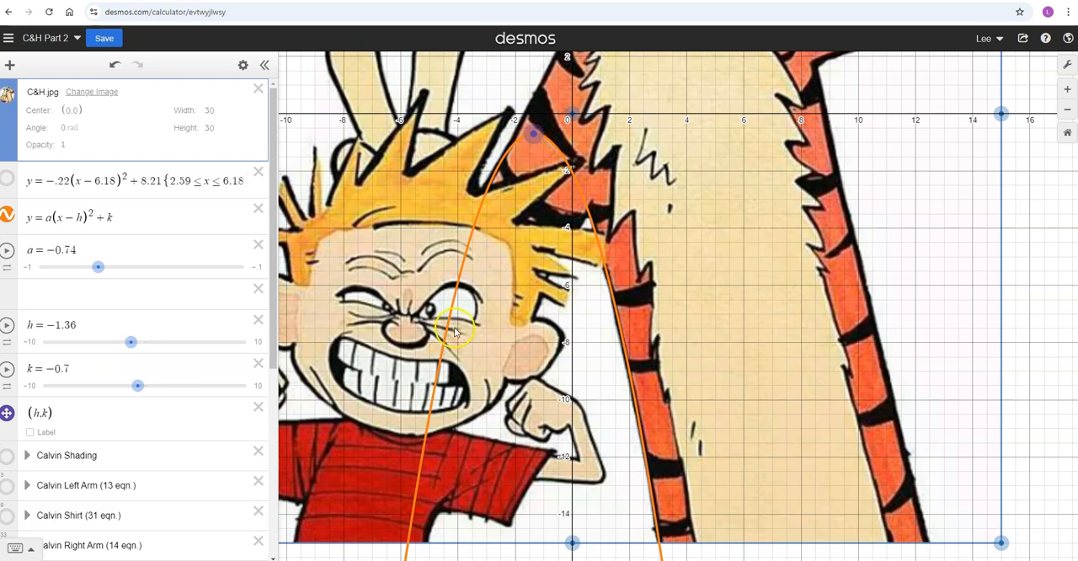
{"action": "left_click", "coordinate": [590, 218]}
{"action": "left_click", "coordinate": [591, 219]}
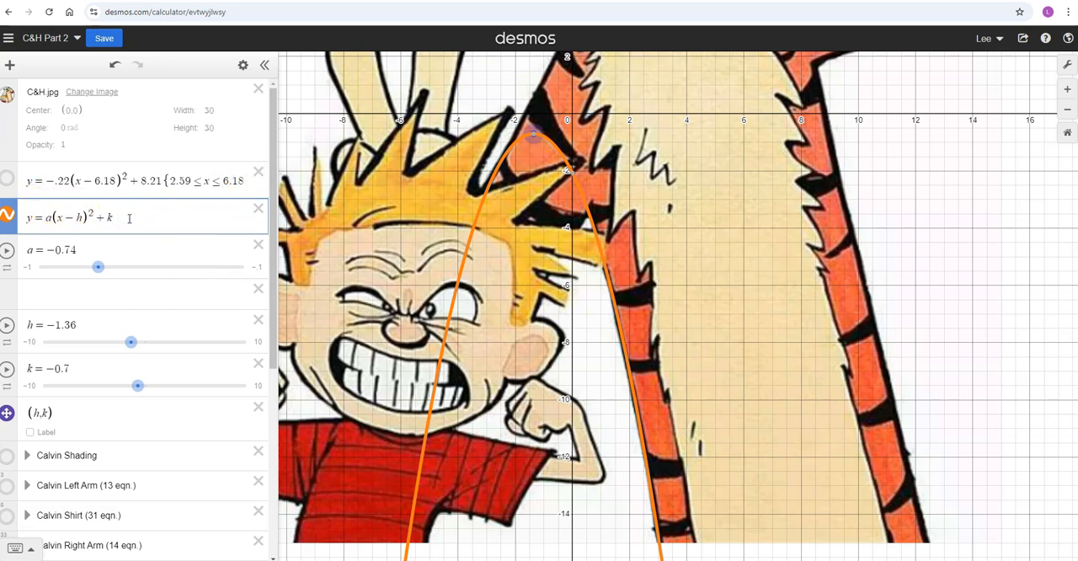
- Add a new equation below the general parabola: y = −.74(x + 1.36)² − .7
{"action": "key", "text": "Return"}
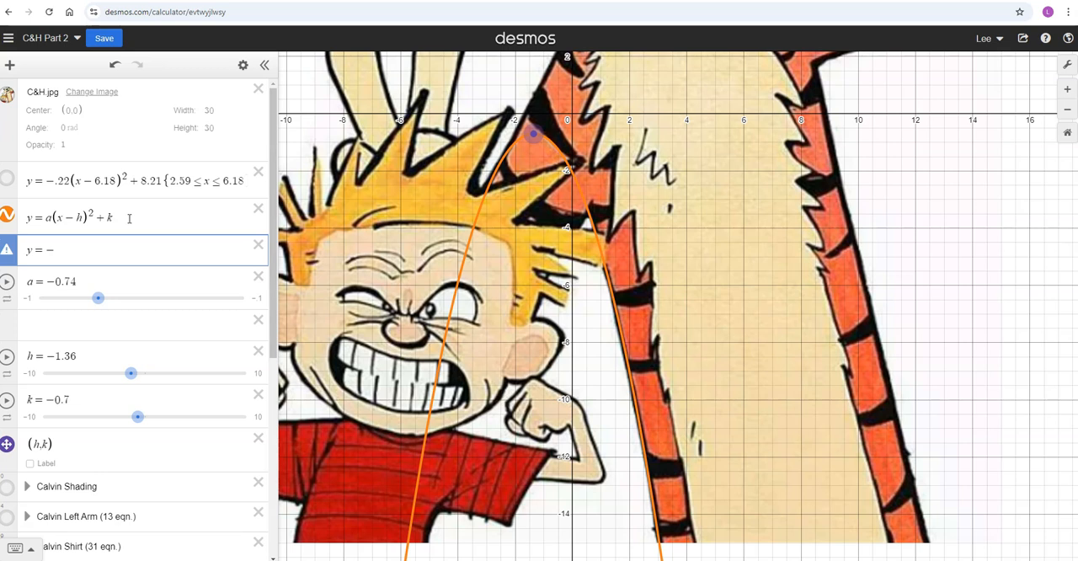
{"action": "type", "text": "y=-.74"}
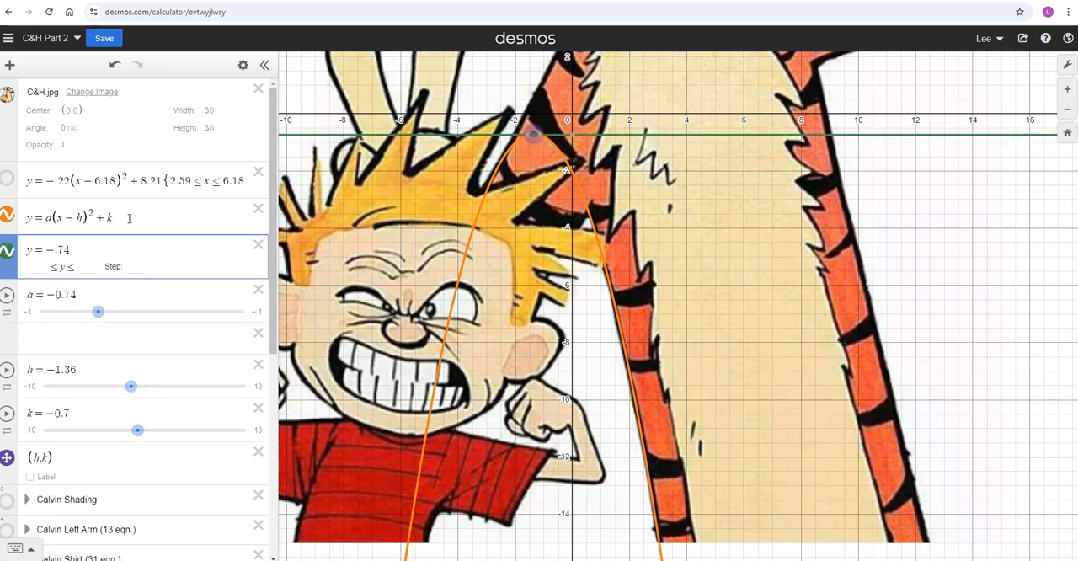
{"action": "type", "text": "(x"}
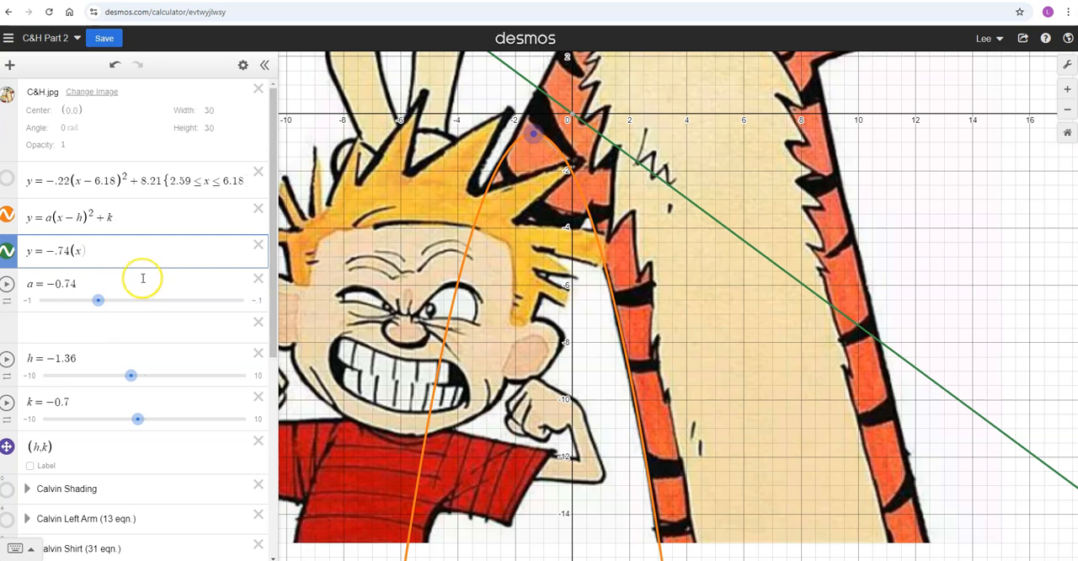
{"action": "type", "text": "+1"}
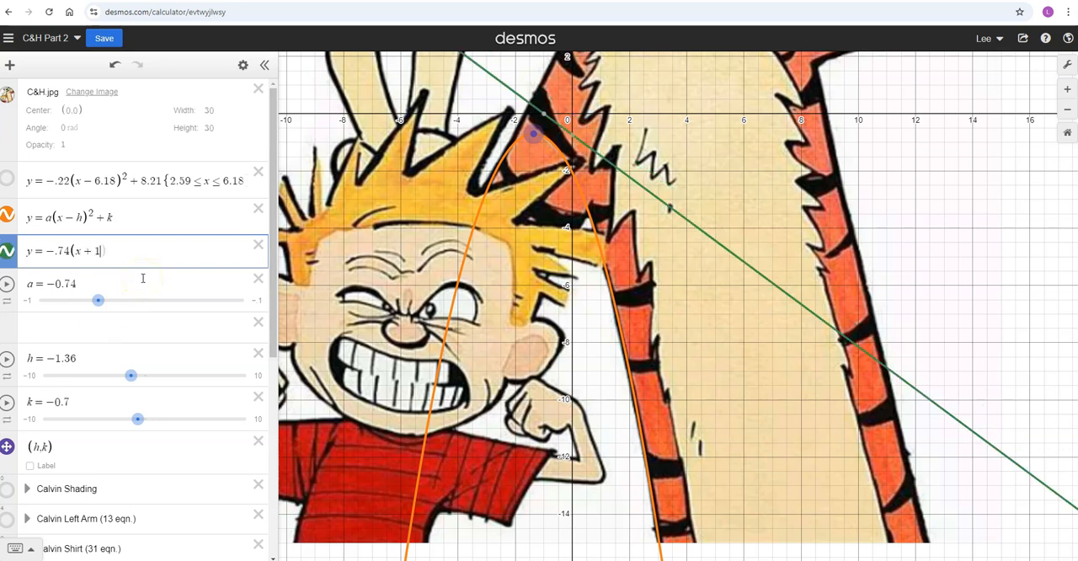
{"action": "type", "text": ".36)"}
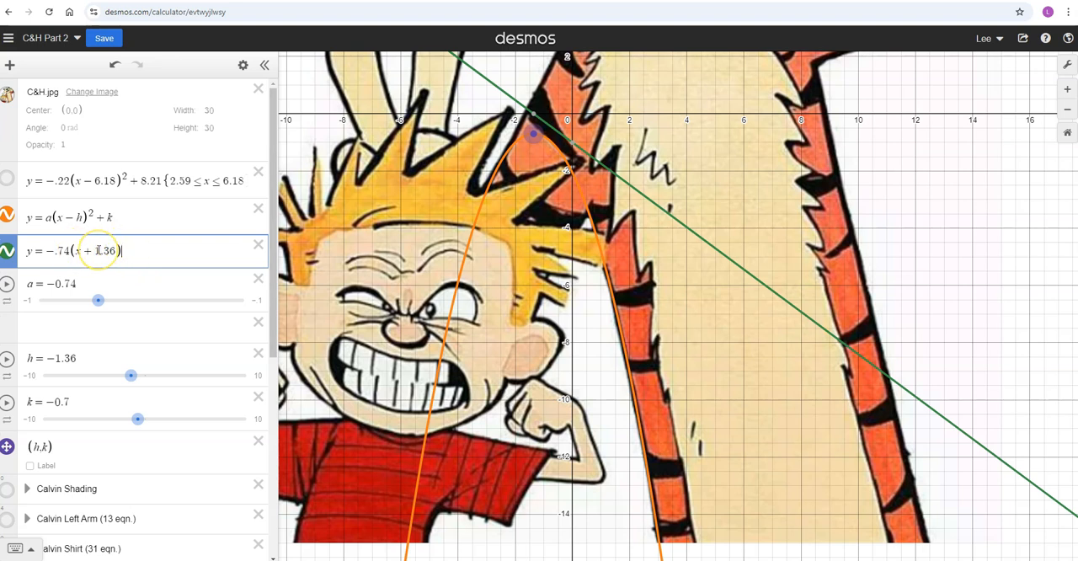
{"action": "type", "text": "^2"}
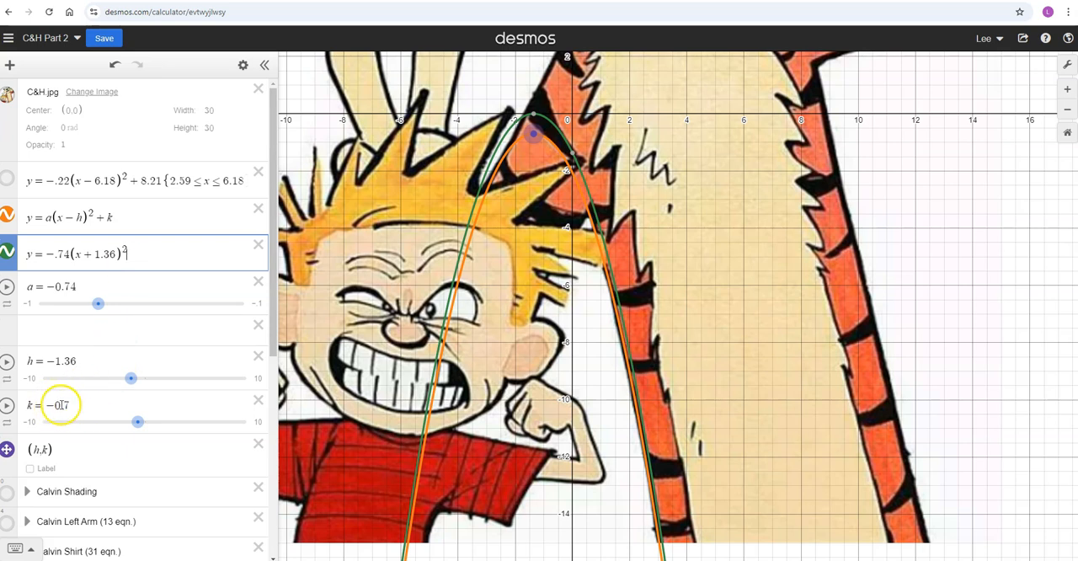
{"action": "type", "text": "-"}
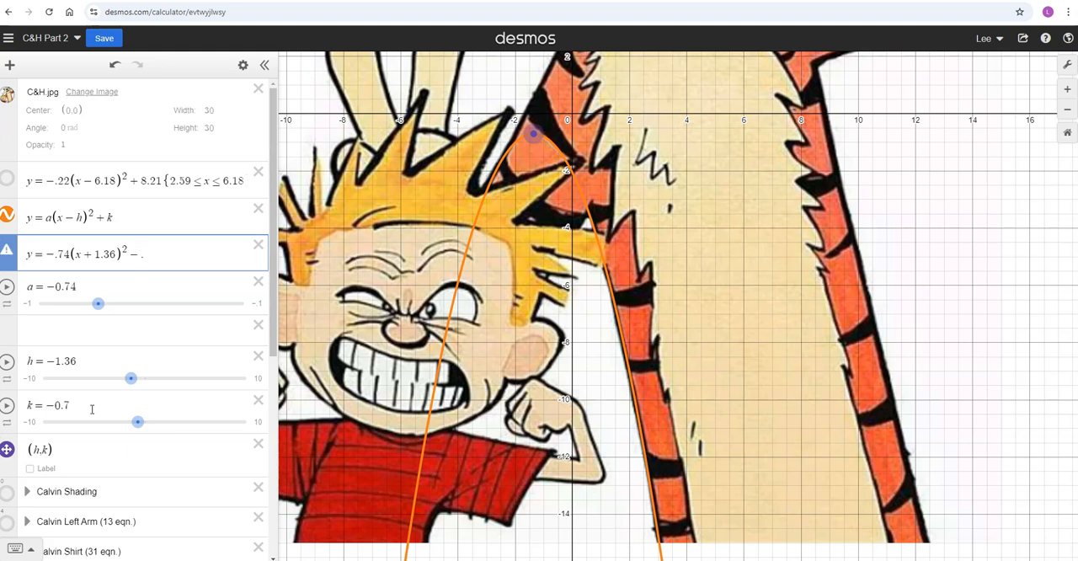
{"action": "type", "text": ".7{"}
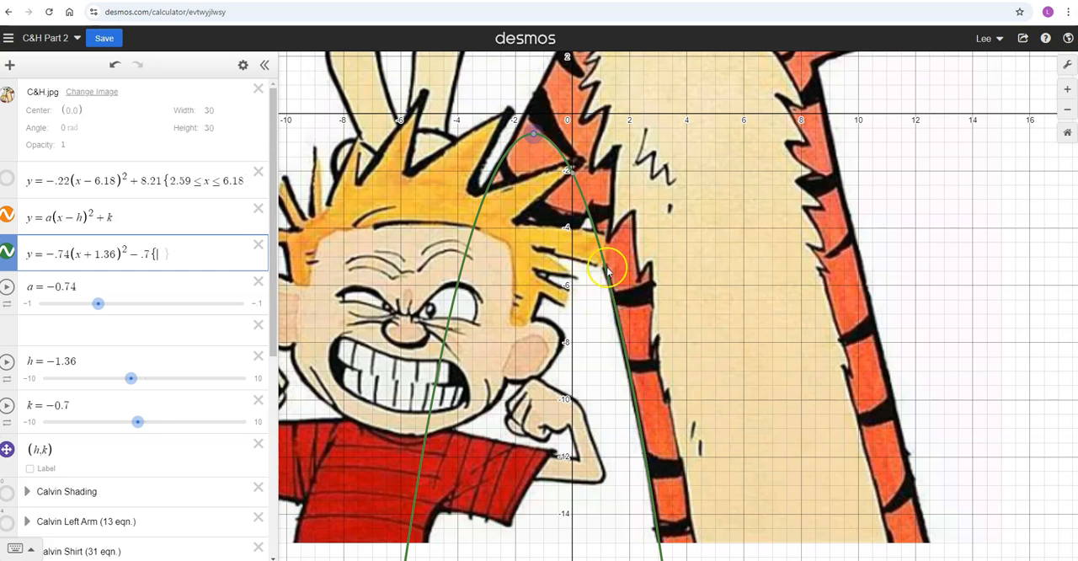
- Trace the new parabola to where the tiger's outline begins and start its domain restriction with {.6 ≤ x ≤ }
{"action": "left_click", "coordinate": [589, 217]}
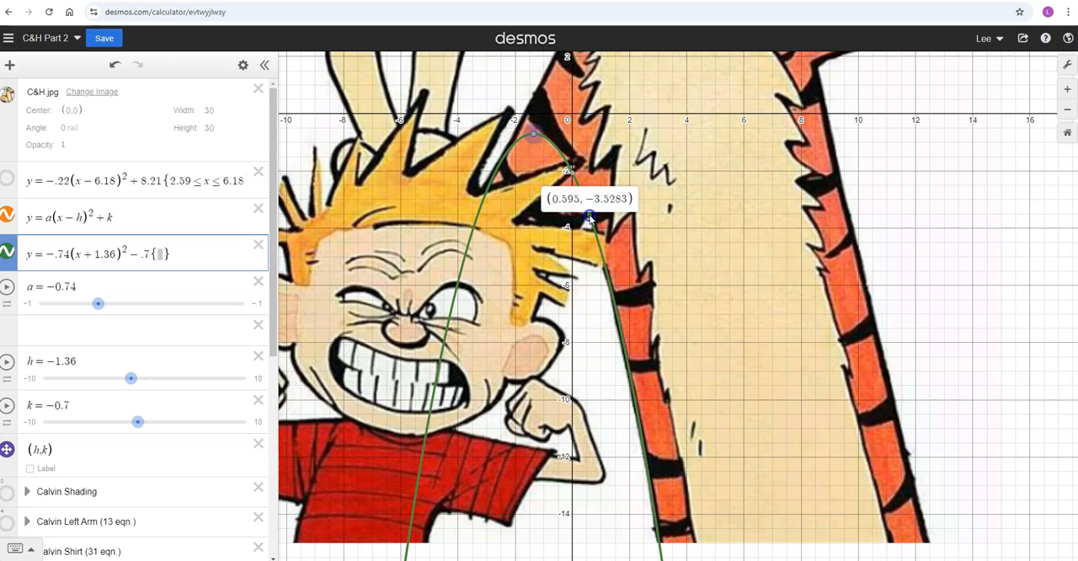
{"action": "left_click_drag", "start_coordinate": [589, 218], "coordinate": [589, 216]}
{"action": "left_click", "coordinate": [624, 281]}
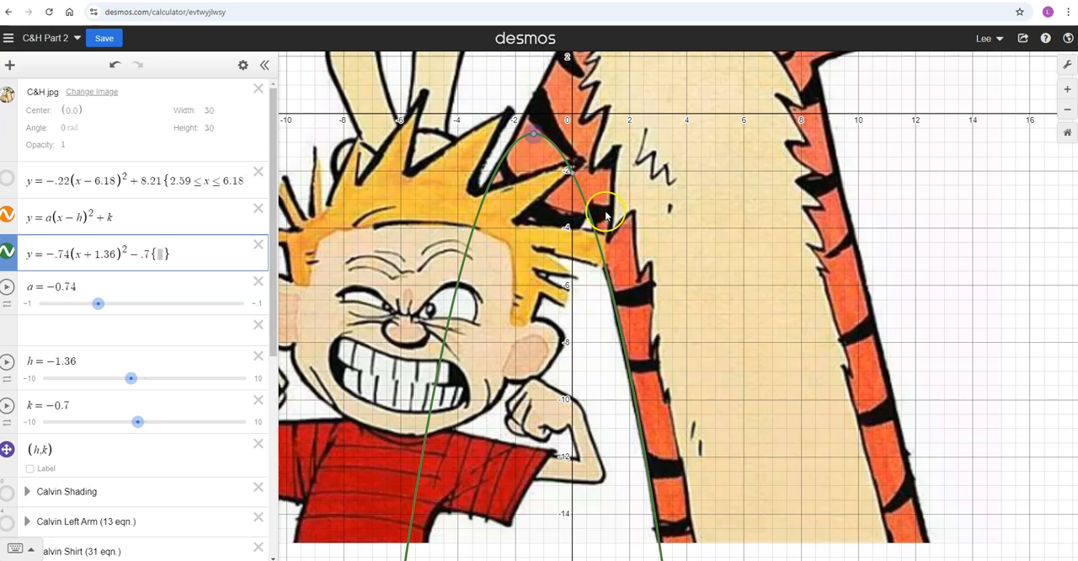
{"action": "mouse_move", "coordinate": [576, 184]}
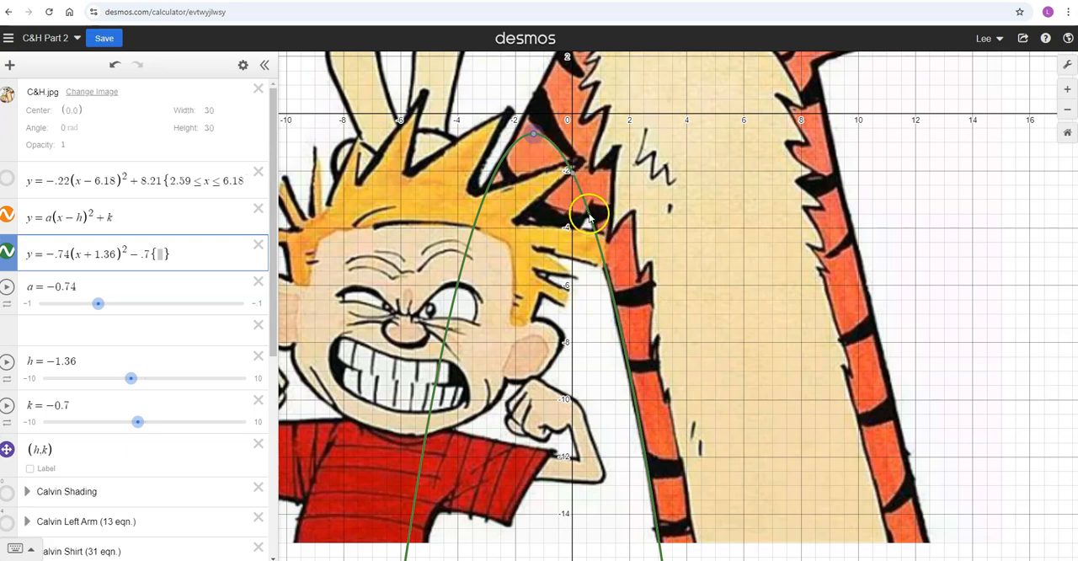
{"action": "mouse_move", "coordinate": [589, 218]}
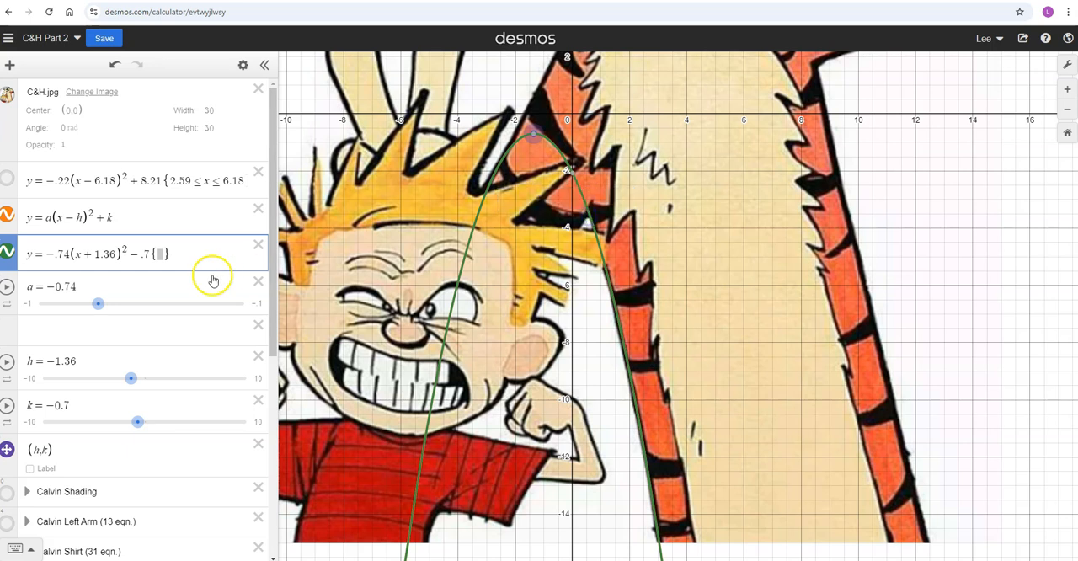
{"action": "left_click", "coordinate": [159, 253]}
{"action": "type", "text": "."}
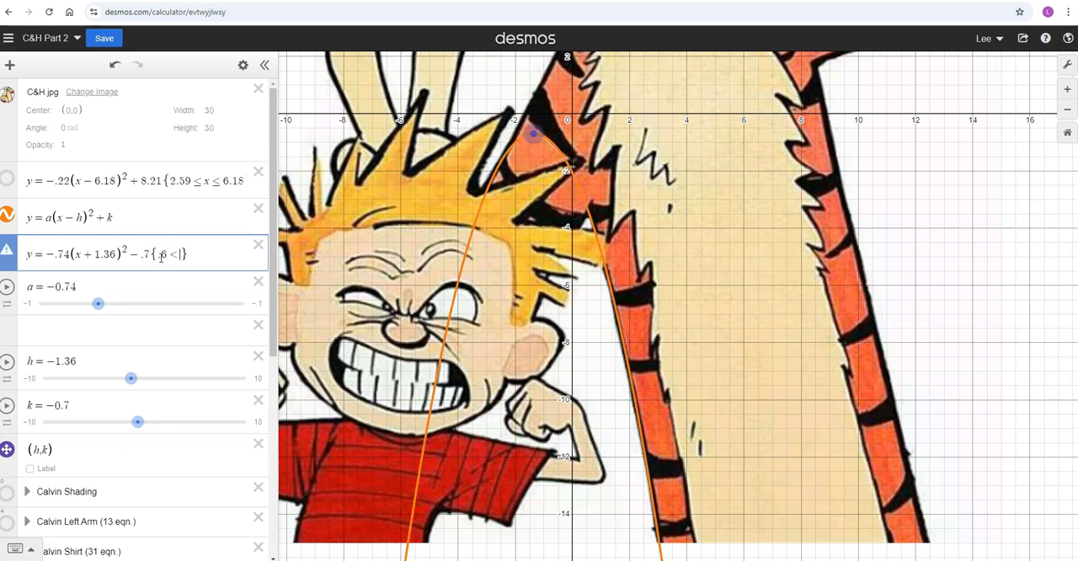
{"action": "type", "text": "6<=x<"}
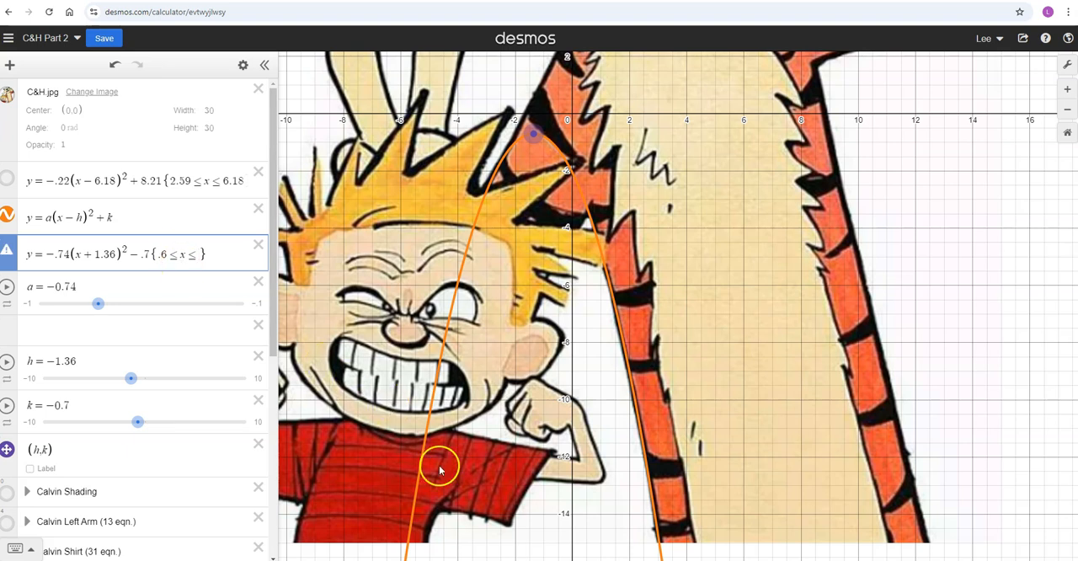
- Trace the parabola to the image's lower edge and complete the restriction with an upper x limit of 3.03
{"action": "scroll", "coordinate": [678, 400], "scroll_direction": "down", "scroll_amount": 1}
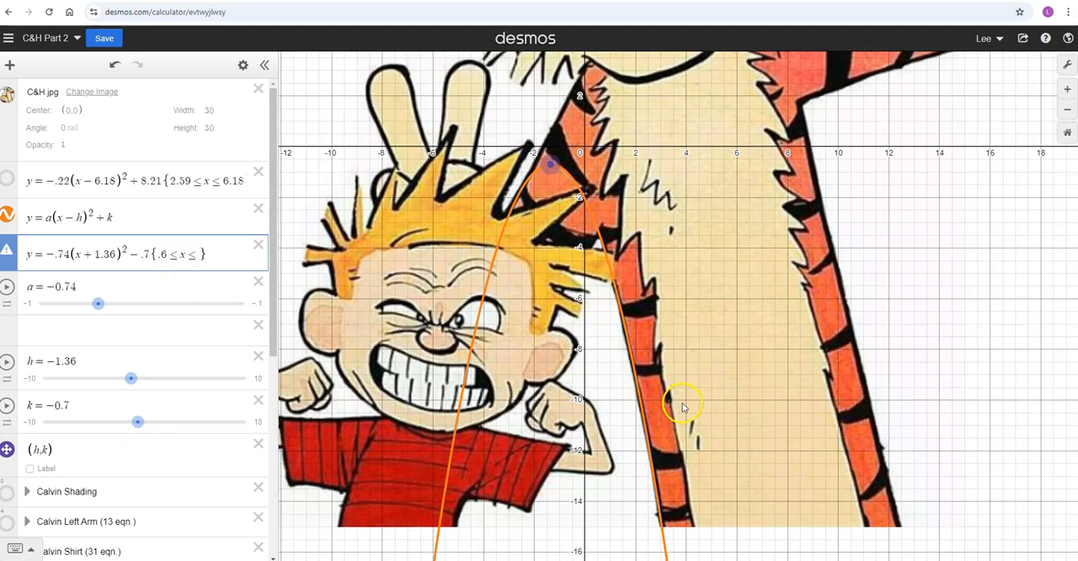
{"action": "left_click", "coordinate": [662, 527]}
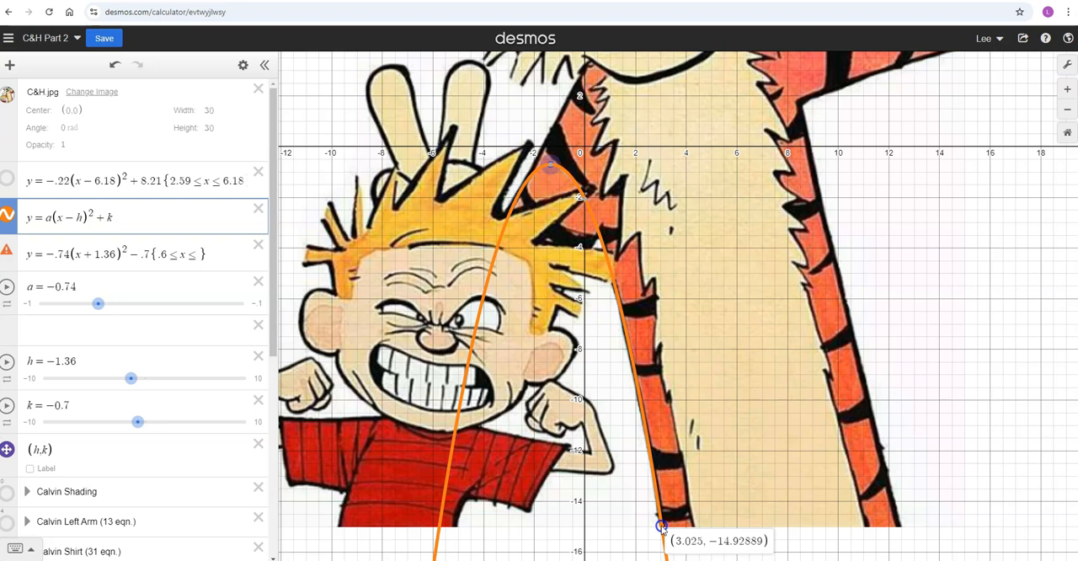
{"action": "left_click_drag", "start_coordinate": [662, 528], "coordinate": [663, 528]}
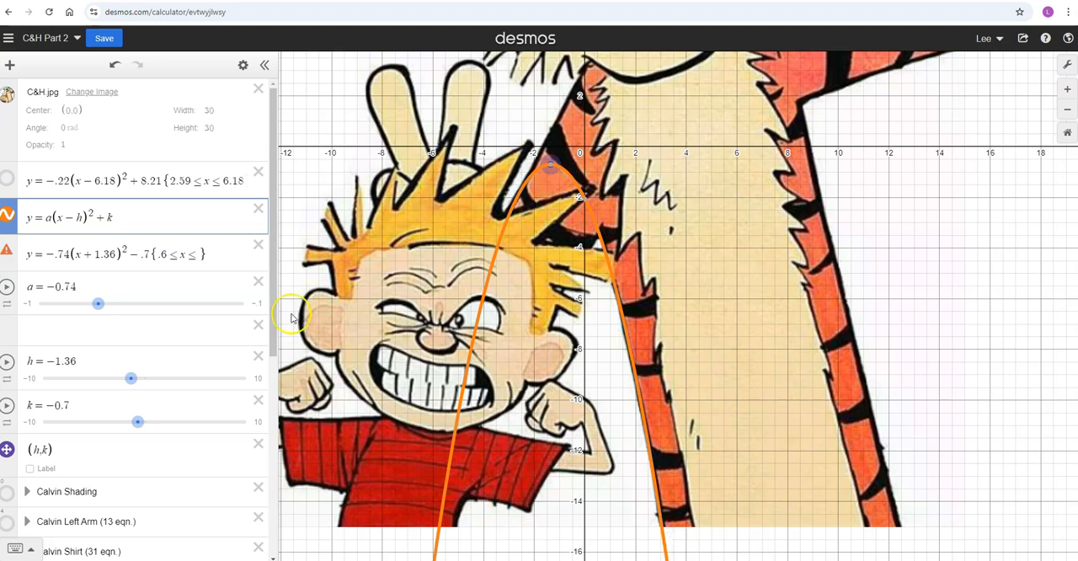
{"action": "left_click", "coordinate": [195, 257]}
{"action": "type", "text": "3.03"}
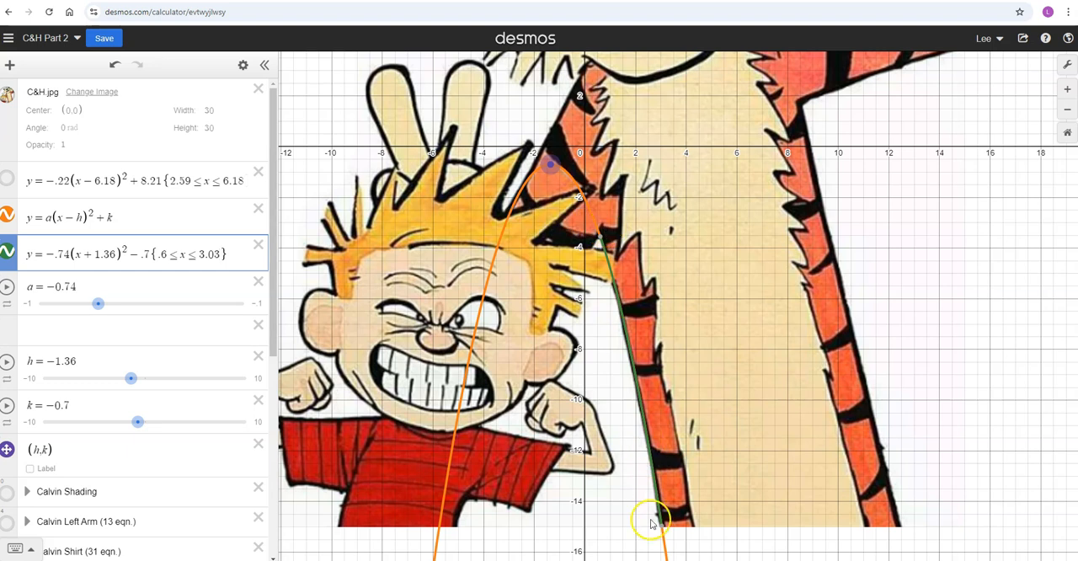
- Hide the general parabola and reorder the restricted equation to sit between the (h,k) point and the Calvin Shading folder
{"action": "left_click", "coordinate": [7, 217]}
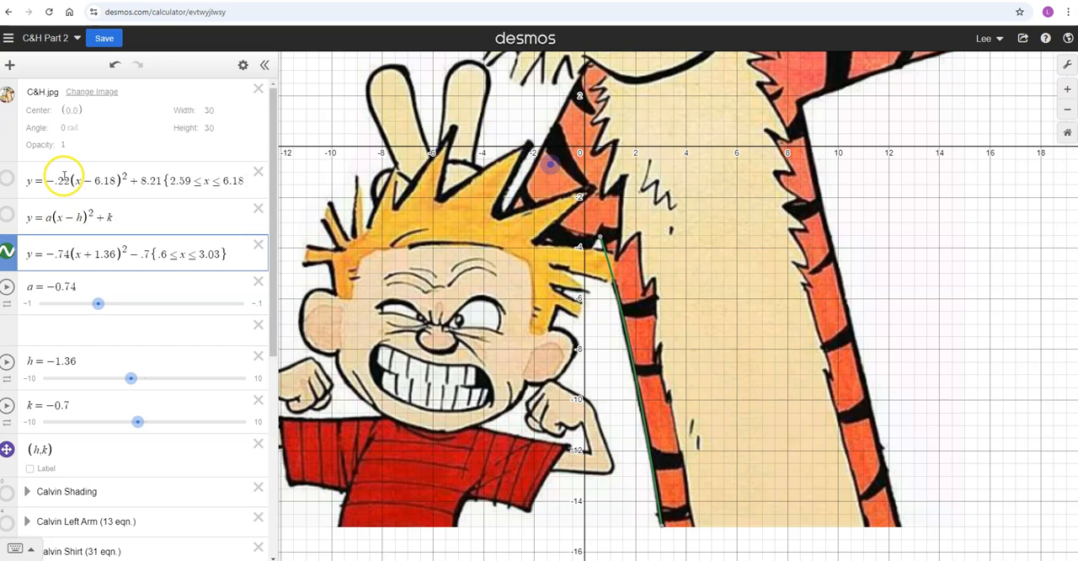
{"action": "scroll", "coordinate": [42, 175], "scroll_direction": "down", "scroll_amount": 2}
{"action": "mouse_move", "coordinate": [14, 150]}
{"action": "left_mouse_down"}
{"action": "mouse_move", "coordinate": [27, 385]}
{"action": "mouse_move", "coordinate": [25, 350]}
{"action": "left_mouse_up"}
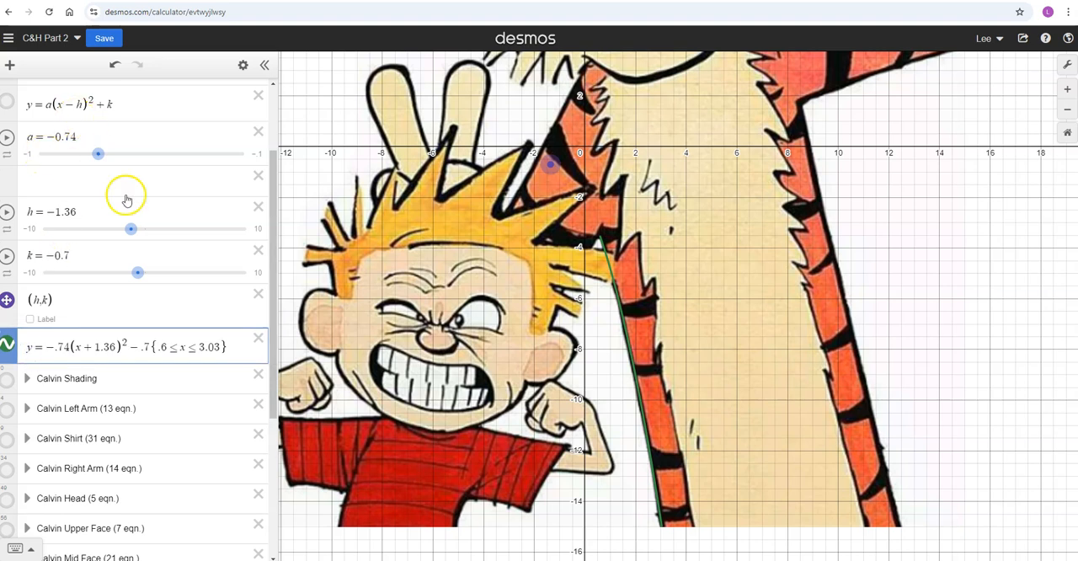
{"action": "scroll", "coordinate": [163, 244], "scroll_direction": "up", "scroll_amount": 2}
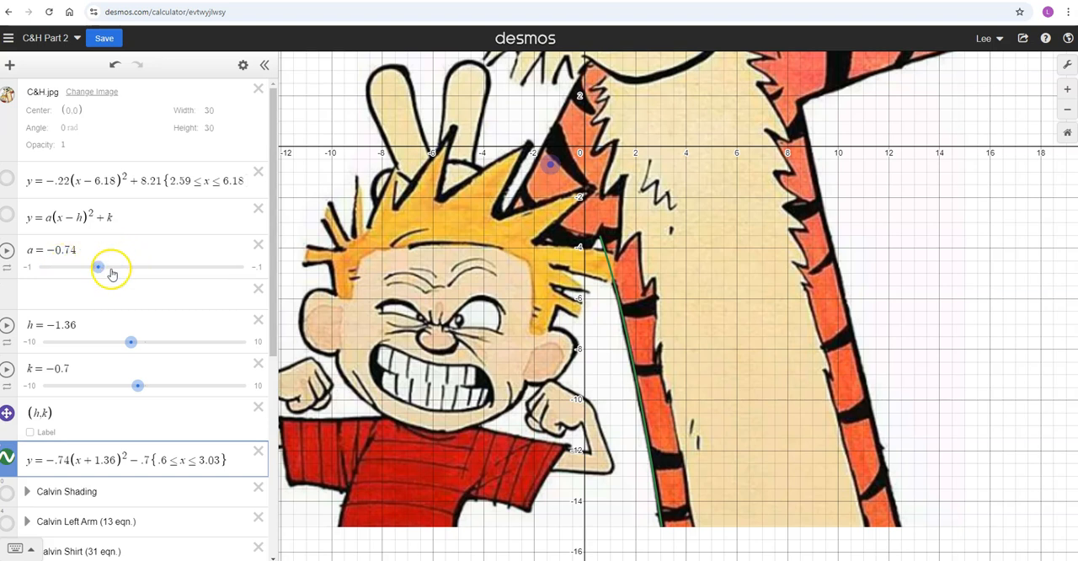
{"action": "left_click", "coordinate": [39, 413]}
- Show the Calvin Hair and Calvin Shading folders and inspect where the parabola meets the hair
{"action": "scroll", "coordinate": [96, 366], "scroll_direction": "down", "scroll_amount": 5}
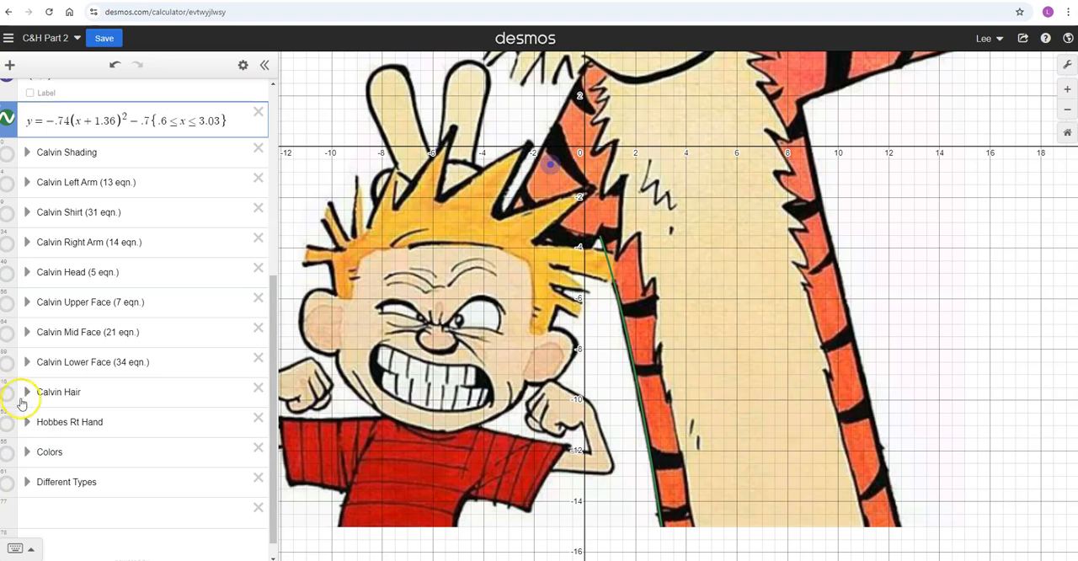
{"action": "left_click", "coordinate": [9, 396]}
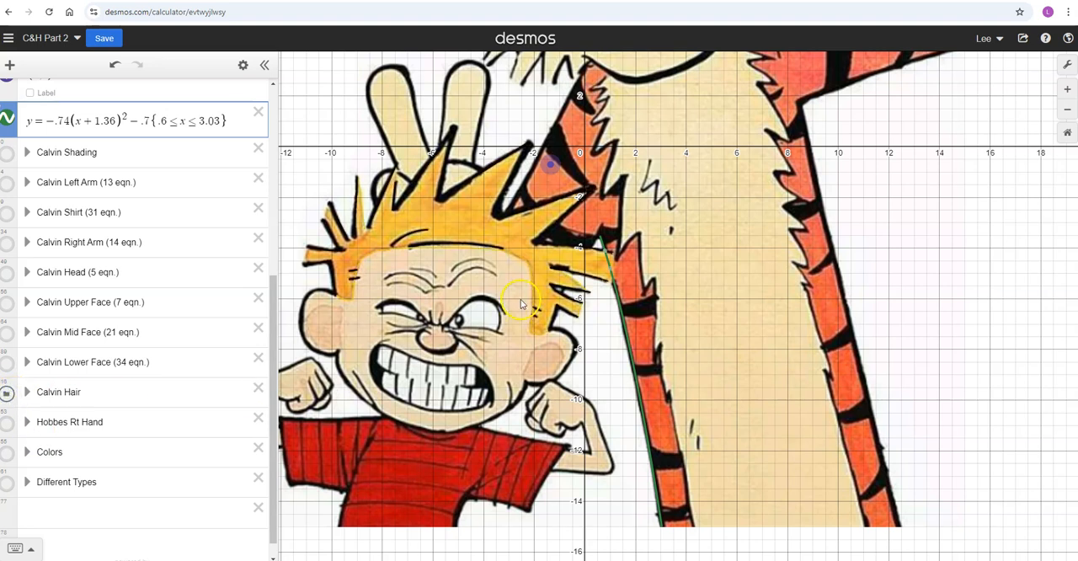
{"action": "left_click", "coordinate": [7, 155]}
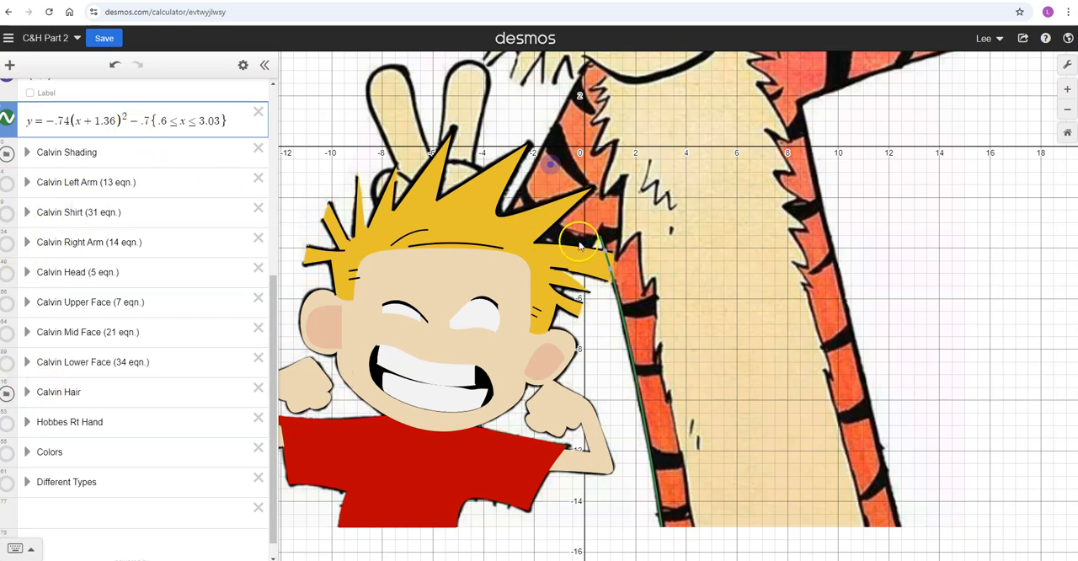
{"action": "scroll", "coordinate": [664, 260], "scroll_direction": "up", "scroll_amount": 2}
{"action": "scroll", "coordinate": [664, 260], "scroll_direction": "up", "scroll_amount": 1}
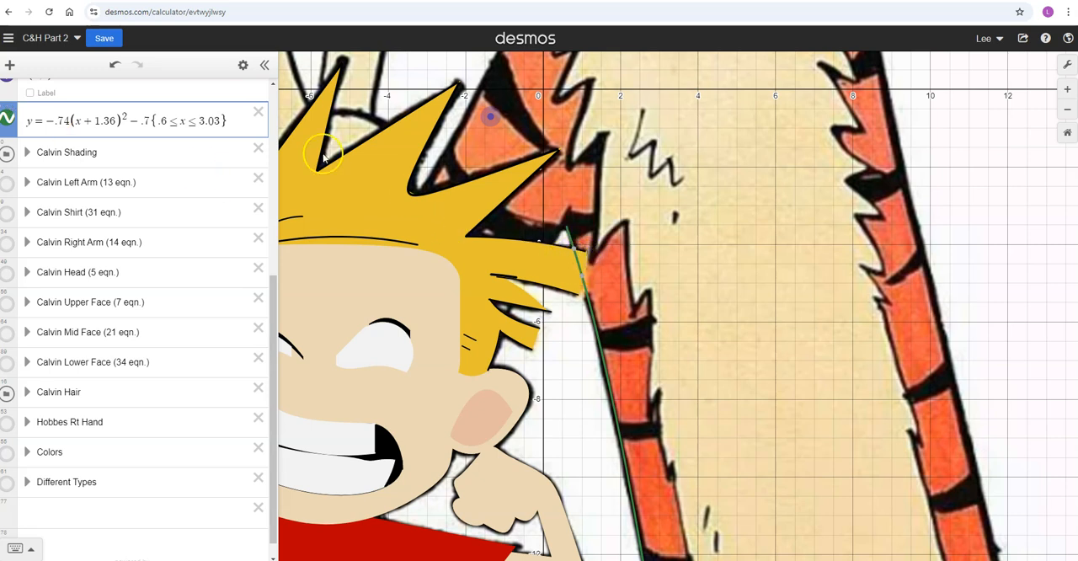
- Try the restricted parabola's layering by moving its equation just below the Calvin Hair folder, and just above it
{"action": "left_click_drag", "start_coordinate": [12, 105], "coordinate": [15, 385]}
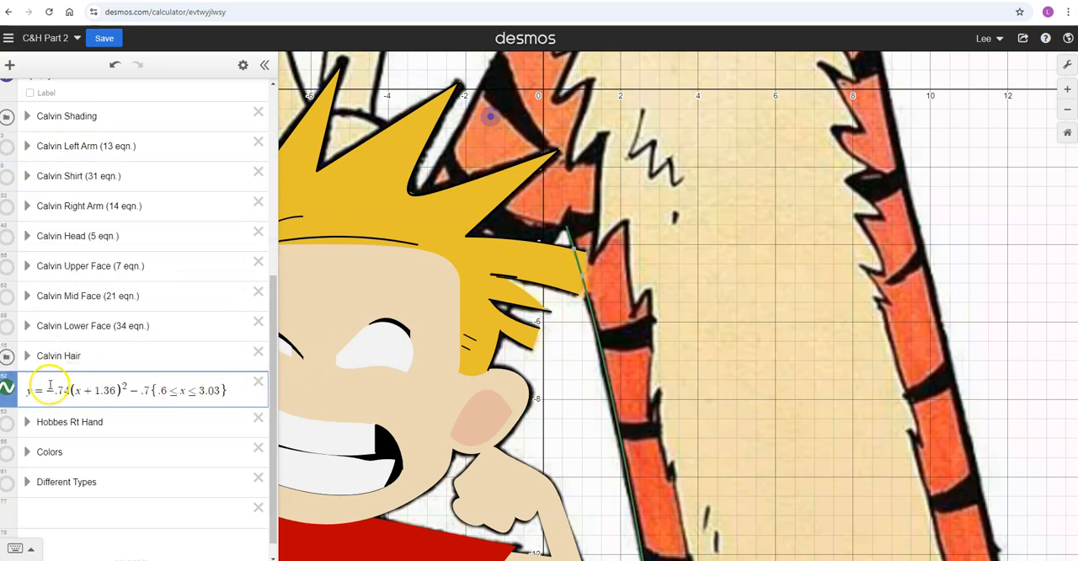
{"action": "left_click", "coordinate": [138, 514]}
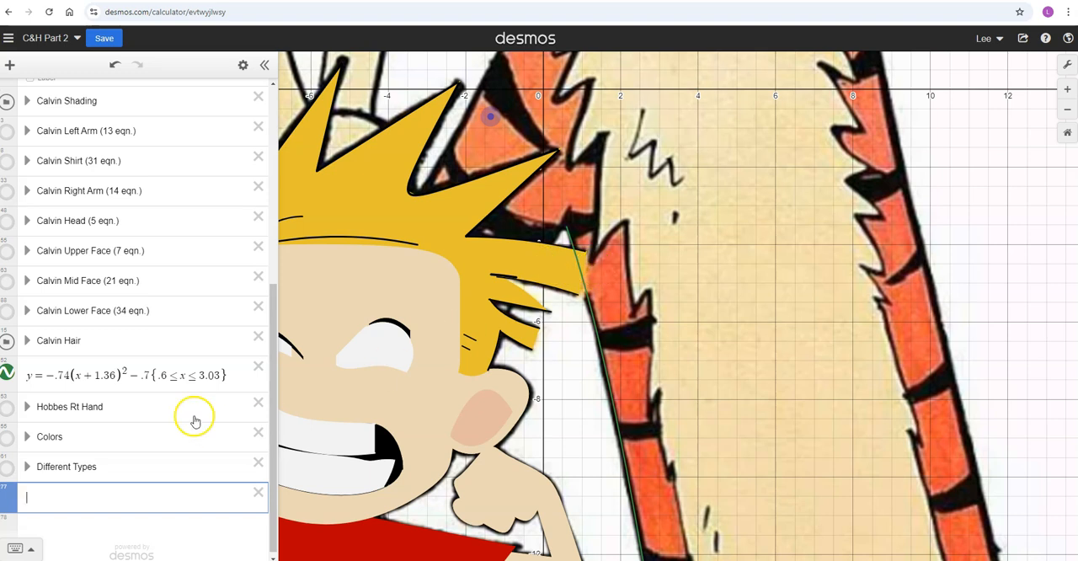
{"action": "left_click_drag", "start_coordinate": [8, 383], "coordinate": [6, 356]}
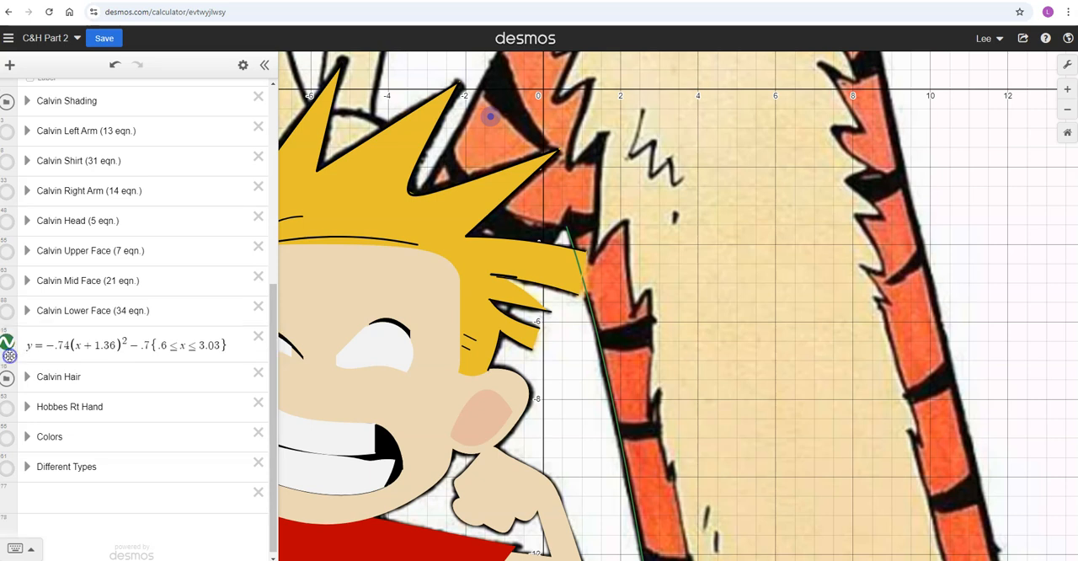
{"action": "left_click", "coordinate": [107, 496]}
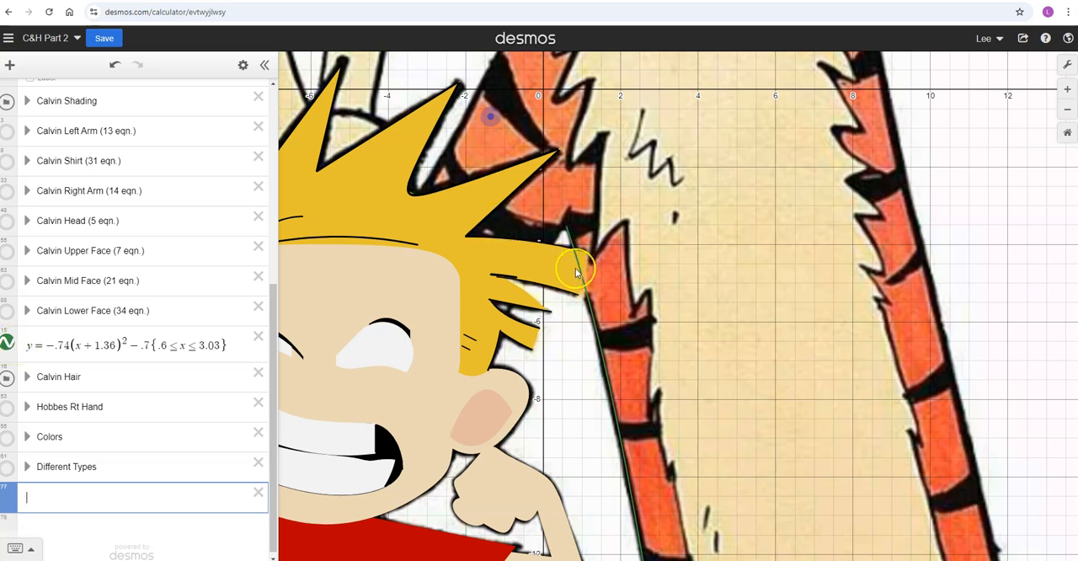
- Move the restricted equation back above the Calvin Shading folder and hide that folder
{"action": "scroll", "coordinate": [578, 268], "scroll_direction": "up", "scroll_amount": 5}
{"action": "scroll", "coordinate": [576, 267], "scroll_direction": "down", "scroll_amount": 6}
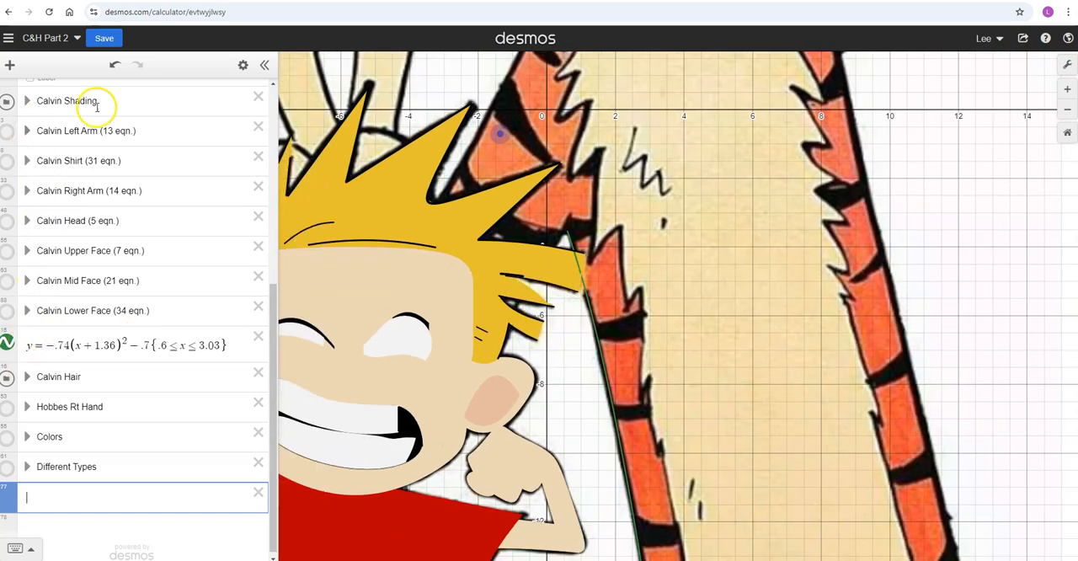
{"action": "scroll", "coordinate": [75, 224], "scroll_direction": "up", "scroll_amount": 2}
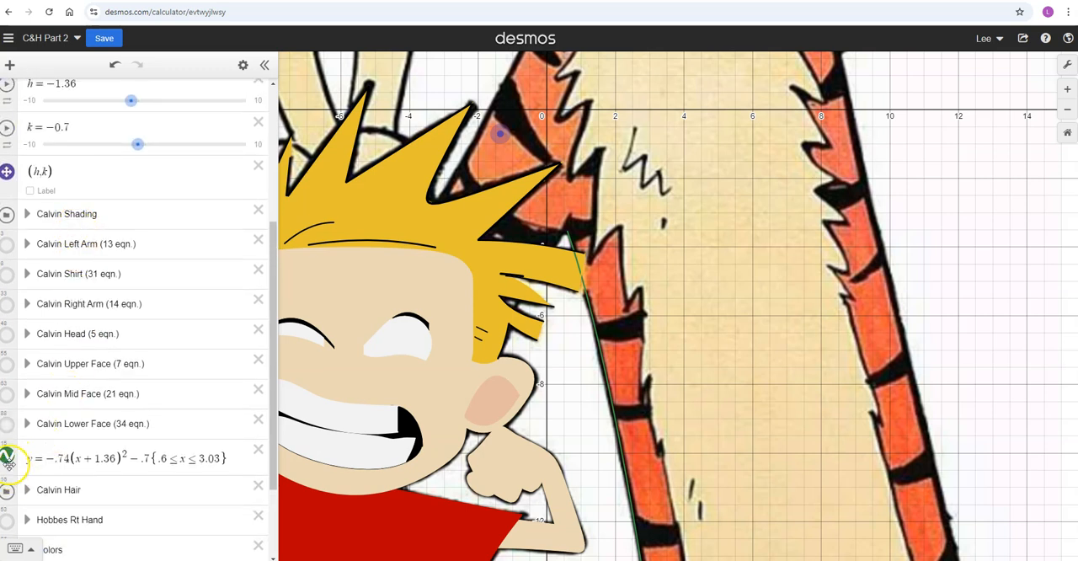
{"action": "mouse_move", "coordinate": [9, 467]}
{"action": "left_mouse_down"}
{"action": "mouse_move", "coordinate": [14, 221]}
{"action": "mouse_move", "coordinate": [17, 231]}
{"action": "mouse_move", "coordinate": [101, 247]}
{"action": "left_mouse_up"}
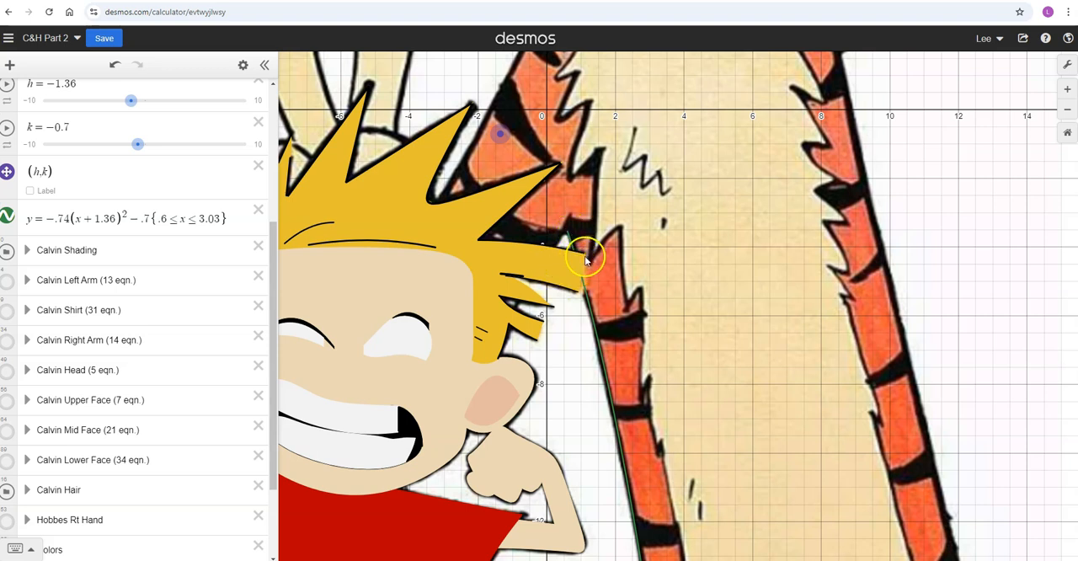
{"action": "left_click", "coordinate": [7, 251]}
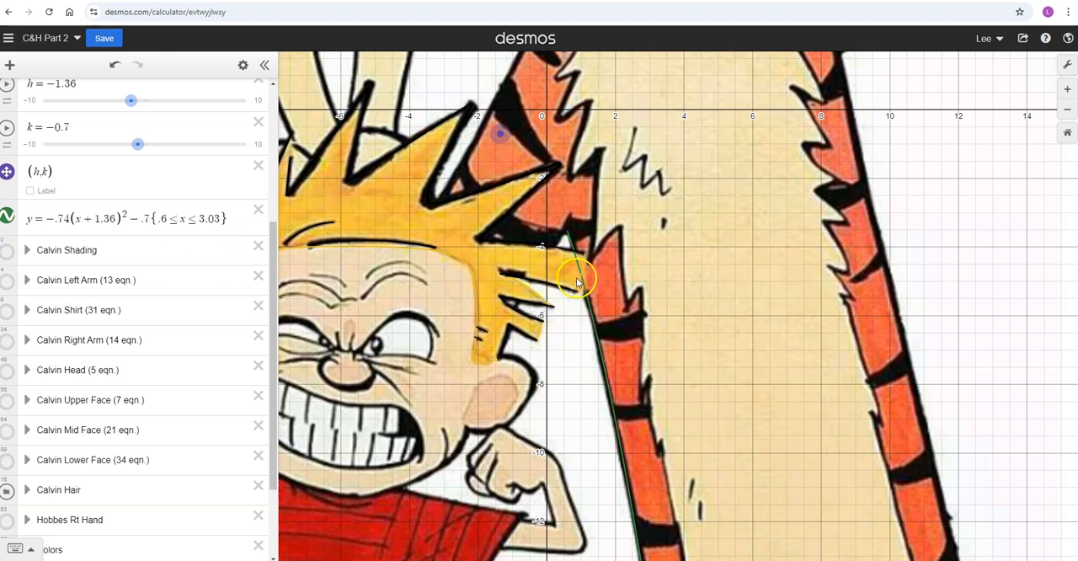